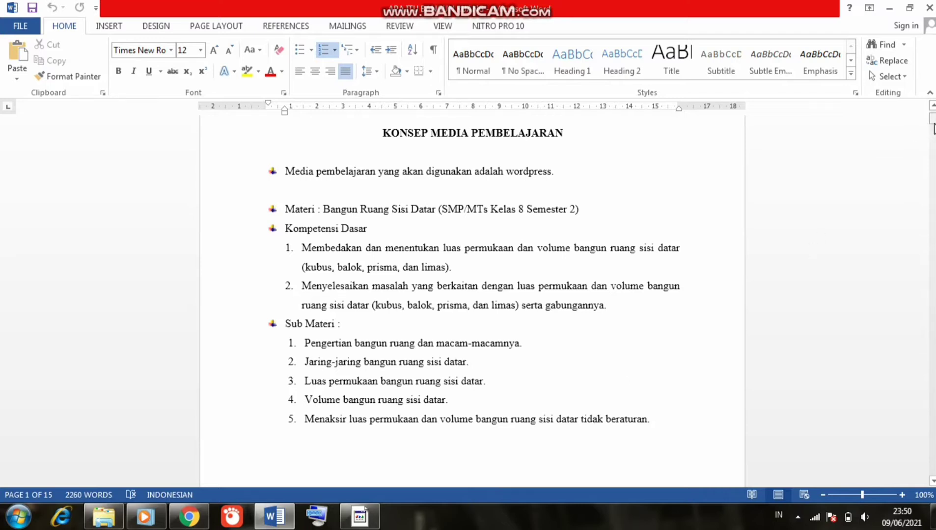
- Read through the learning media outline in the Word document and view the WordPress site's front page in Chrome
drag(933, 124, 932, 151)
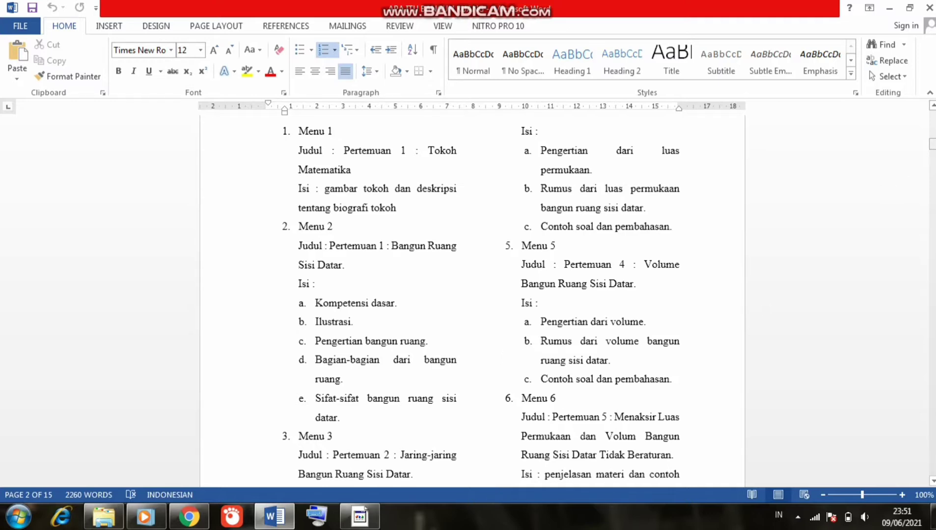
drag(934, 146, 934, 152)
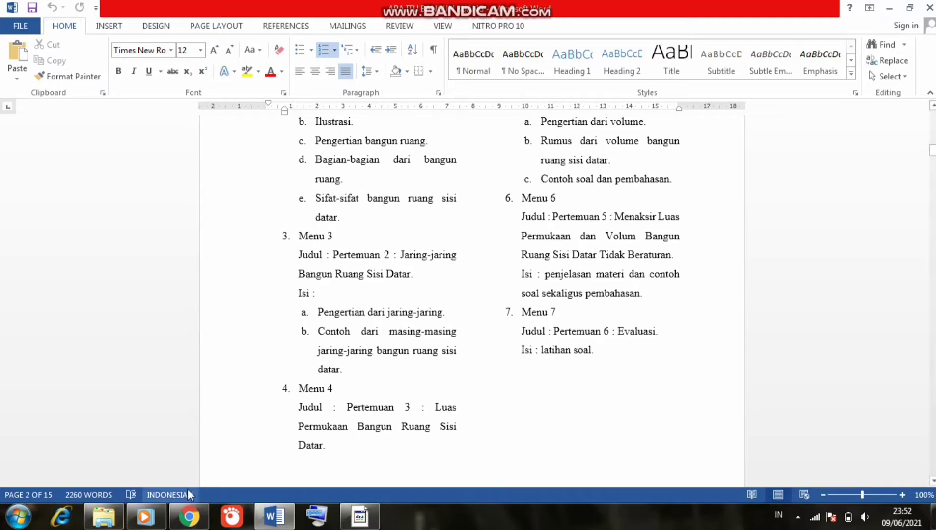
click(189, 516)
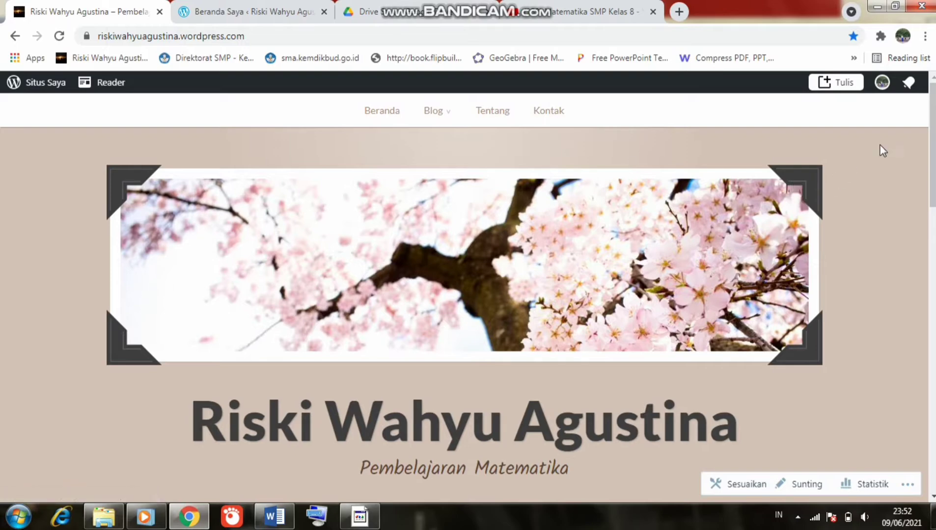
mouse_move(932, 128)
mouse_down()
mouse_move(931, 230)
mouse_move(932, 129)
mouse_up()
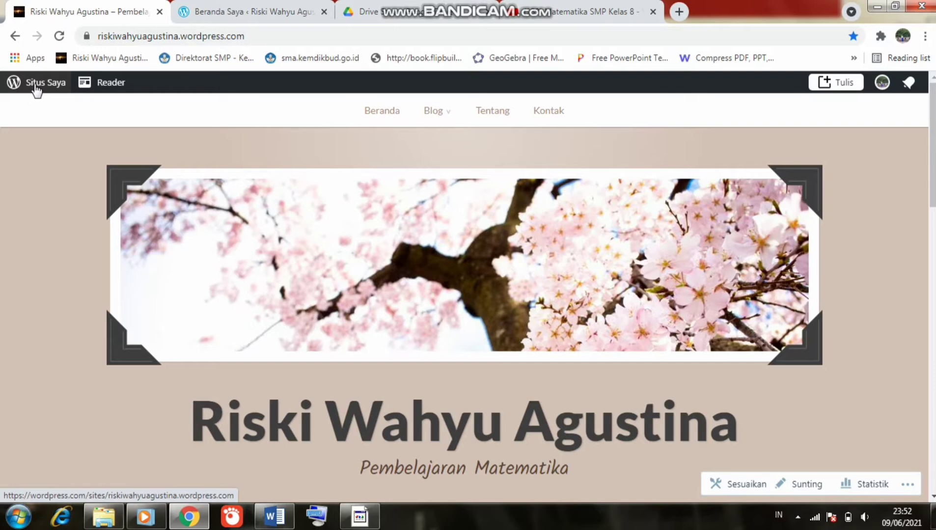
- View the site's post categories in the WordPress dashboard and inspect the form for adding a new category without creating one
click(266, 13)
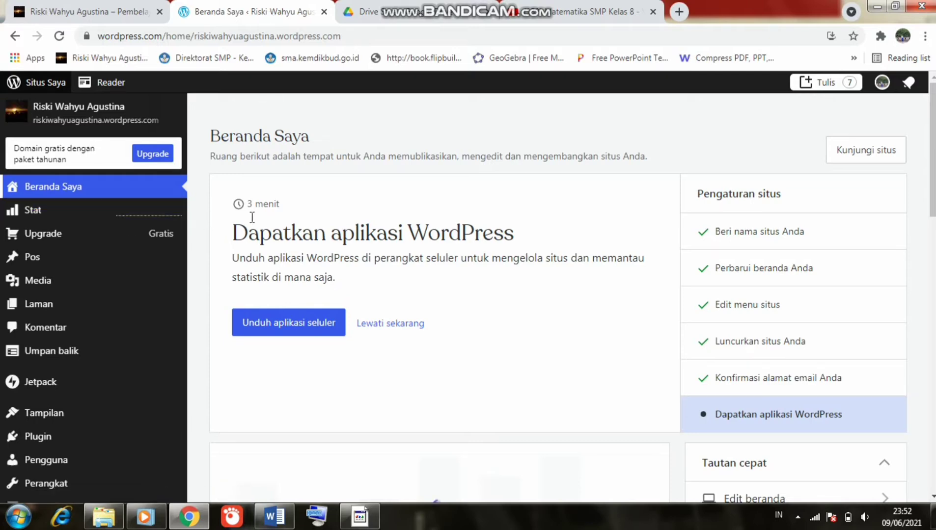
click(156, 264)
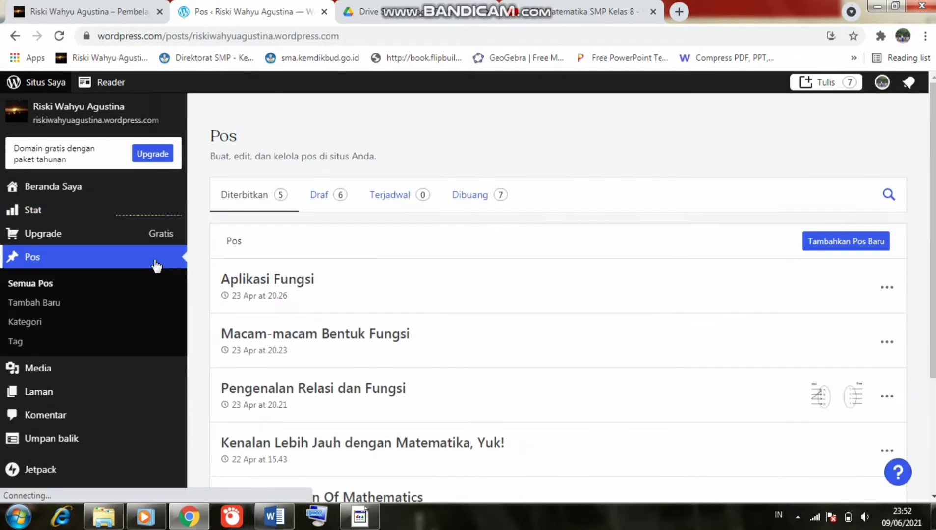
click(152, 326)
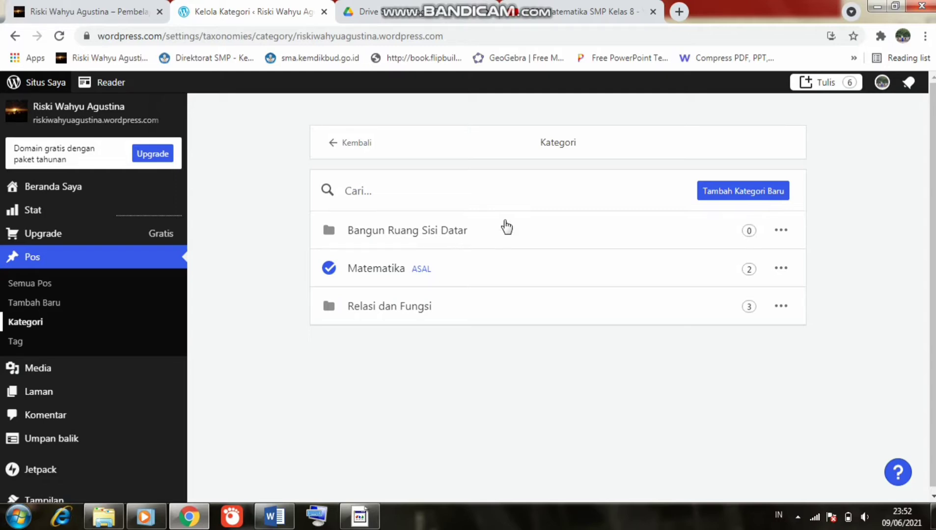
click(720, 196)
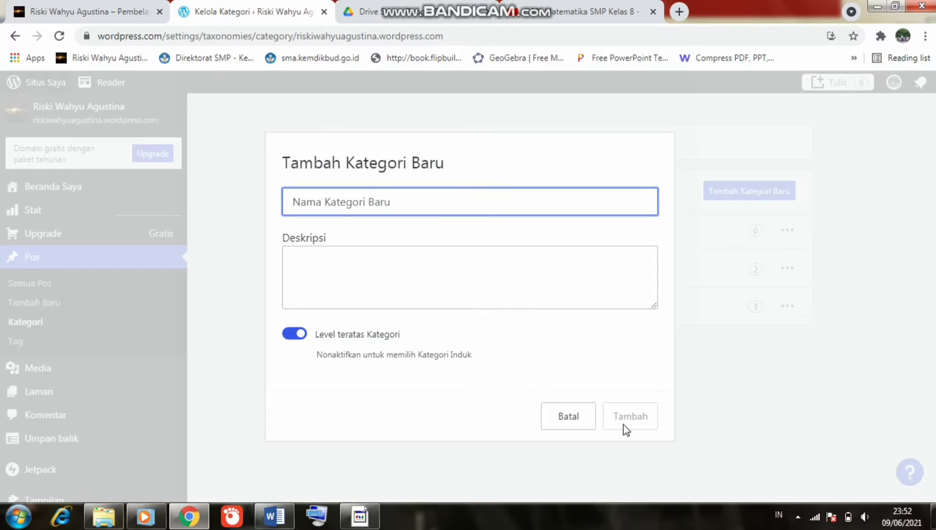
click(589, 429)
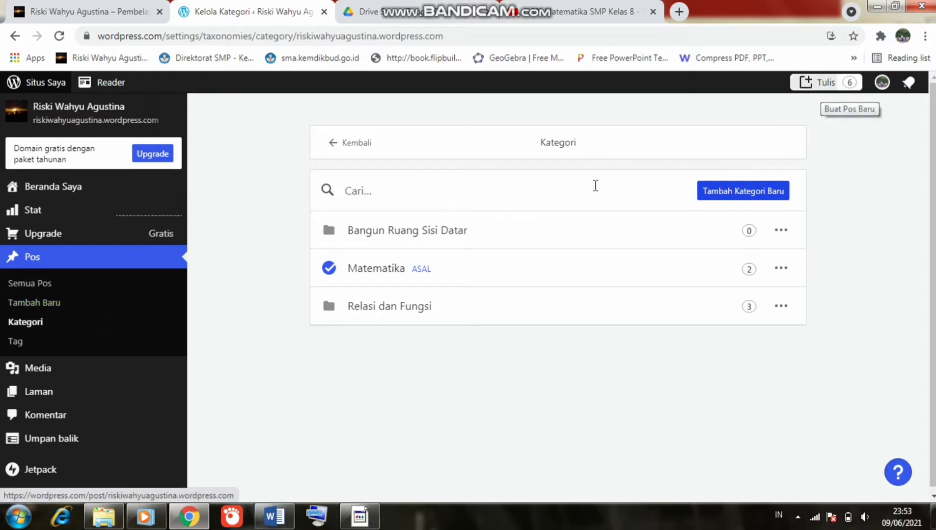
- Create a new post titled "Pertemuan 1 : Tokoh Matematika" and start an empty paragraph below the title
click(158, 297)
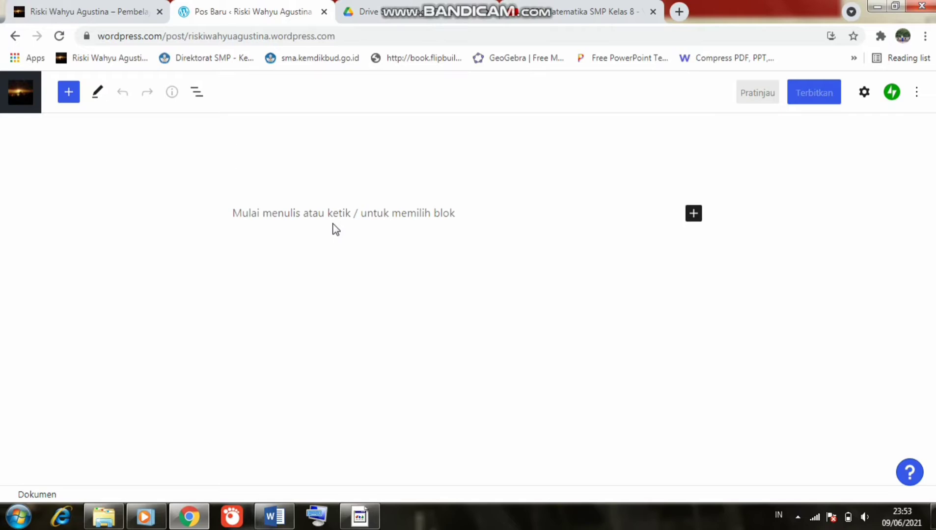
text(P)
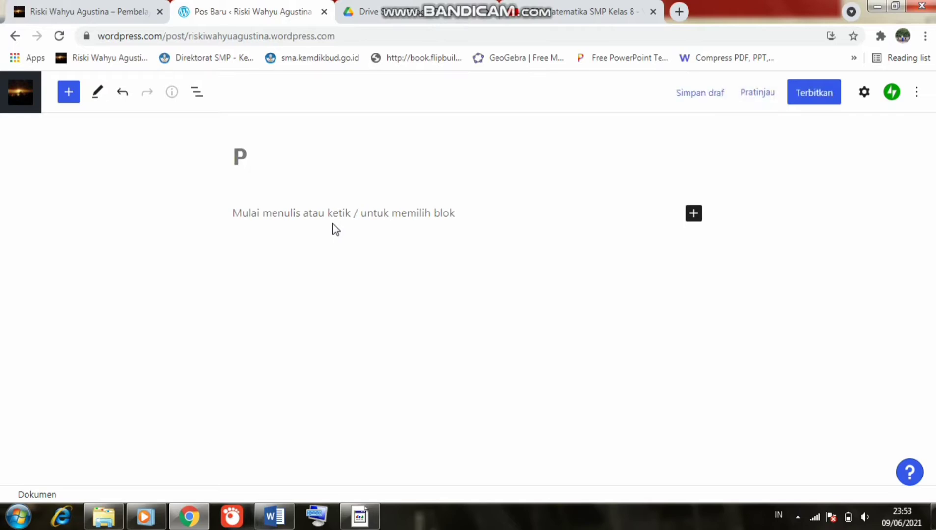
text(ertemuan )
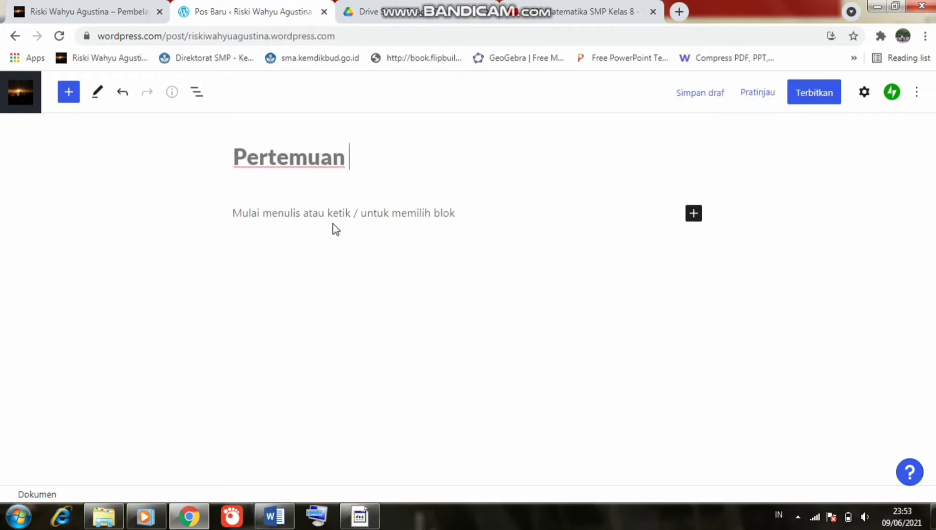
text(1 : Toko)
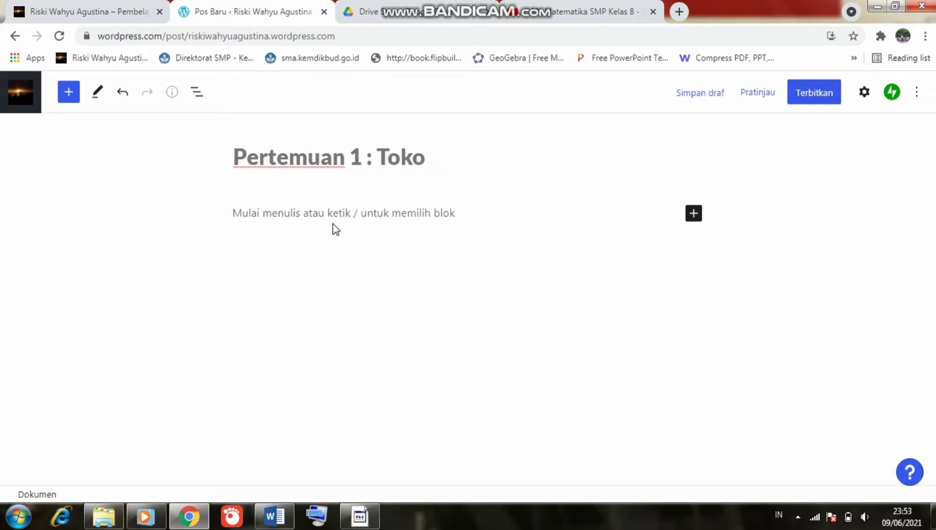
text(h Mar)
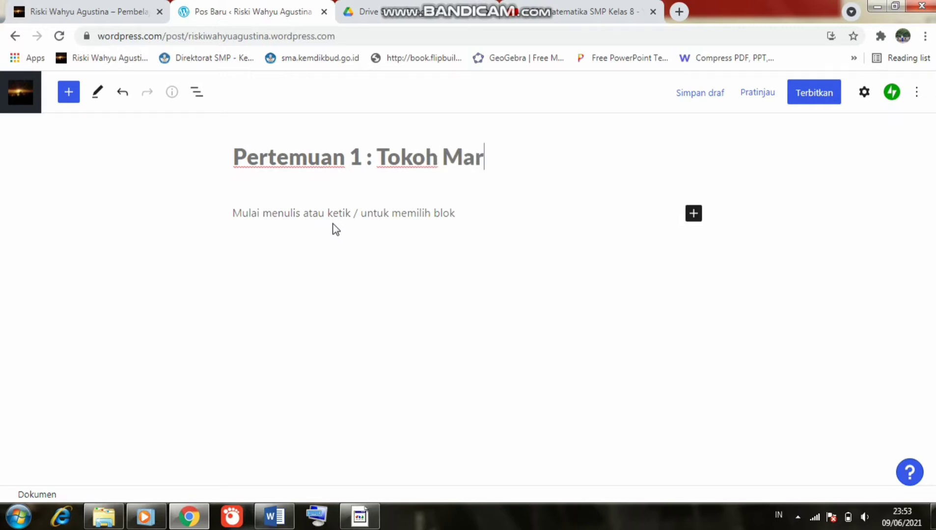
key(BackSpace)
text(tematika)
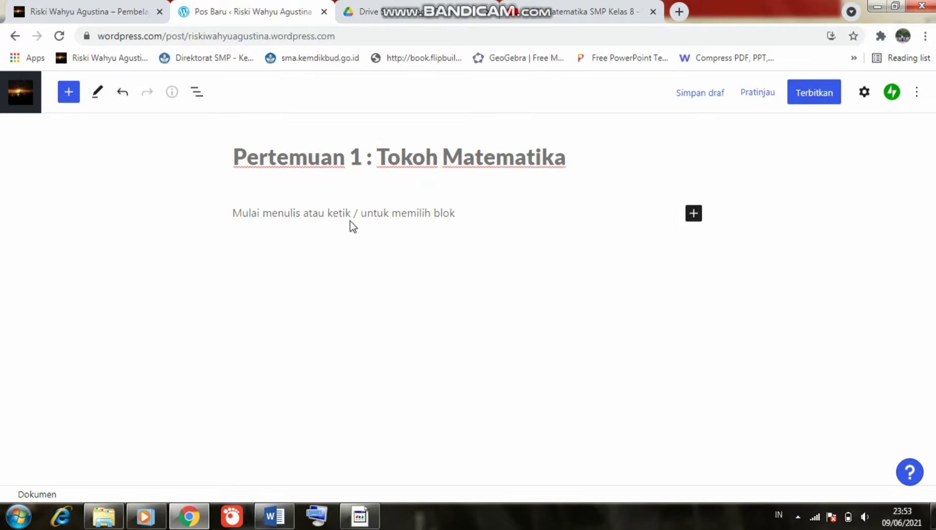
key(Return)
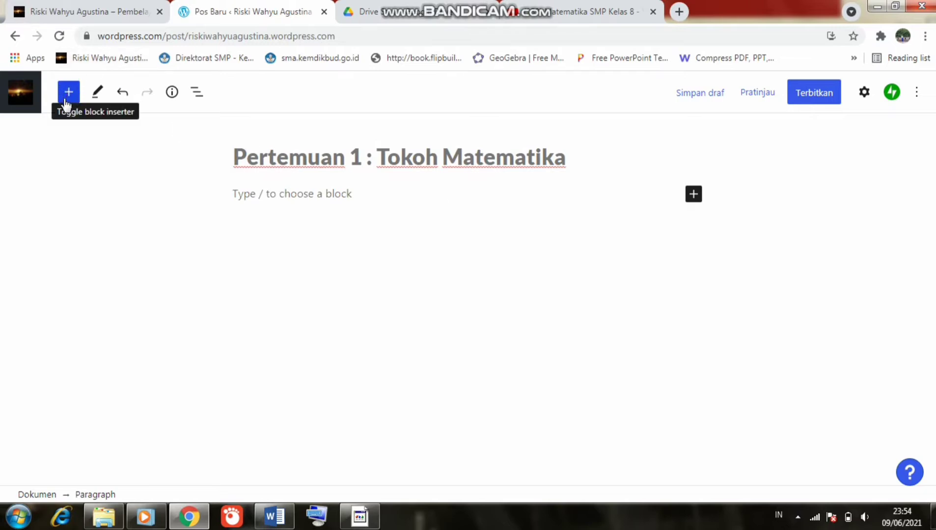
- Insert an image block below the title and upload the TOKOH MTK picture from the Pictures library
click(694, 197)
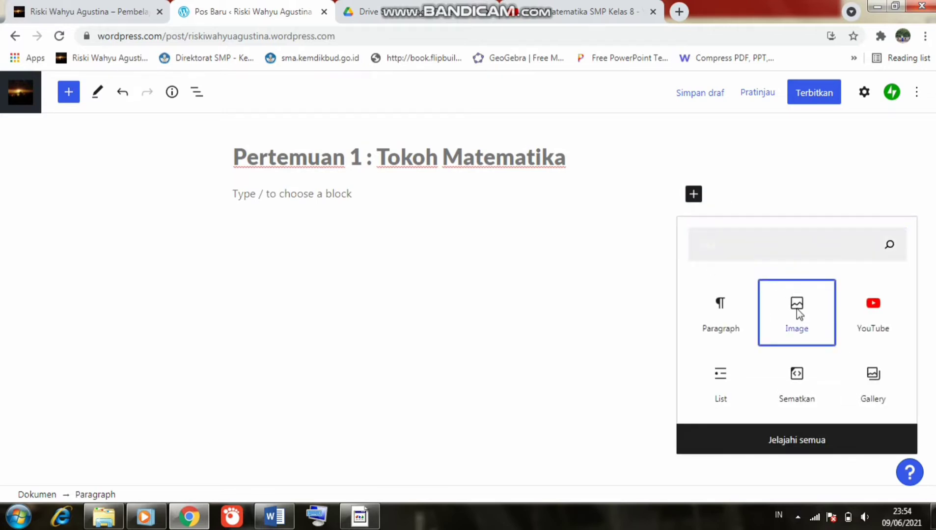
key(Return)
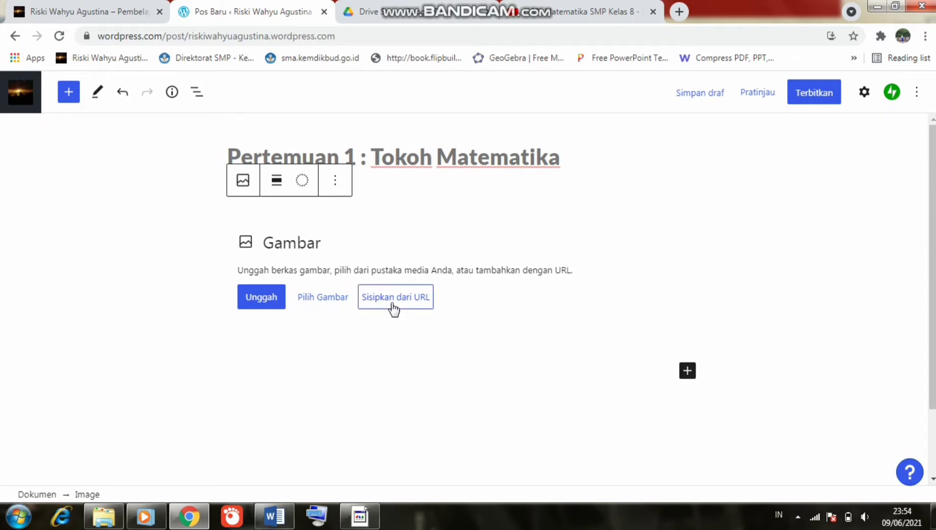
click(252, 307)
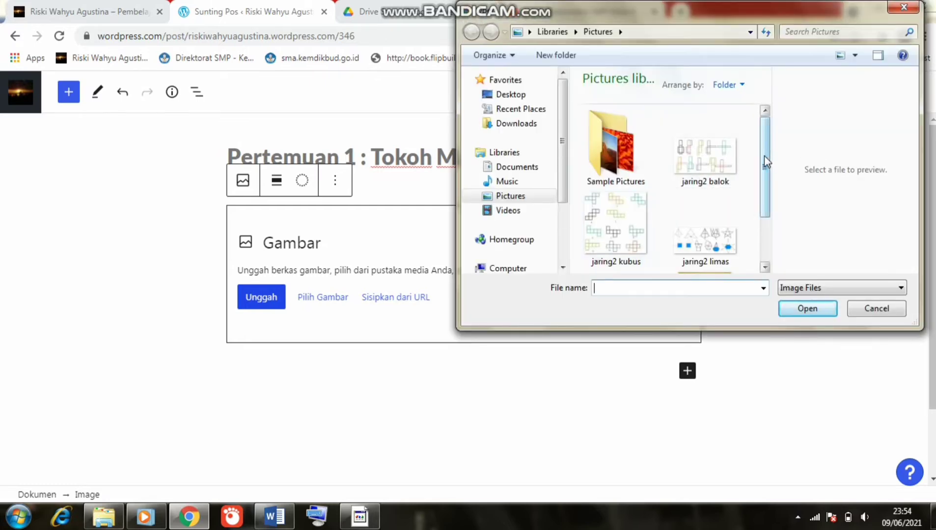
drag(764, 156, 765, 224)
click(705, 239)
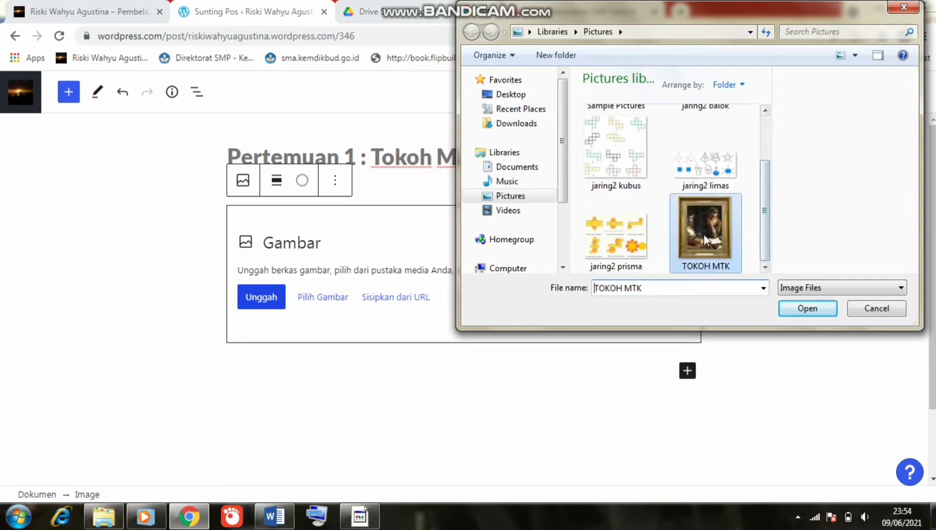
click(790, 311)
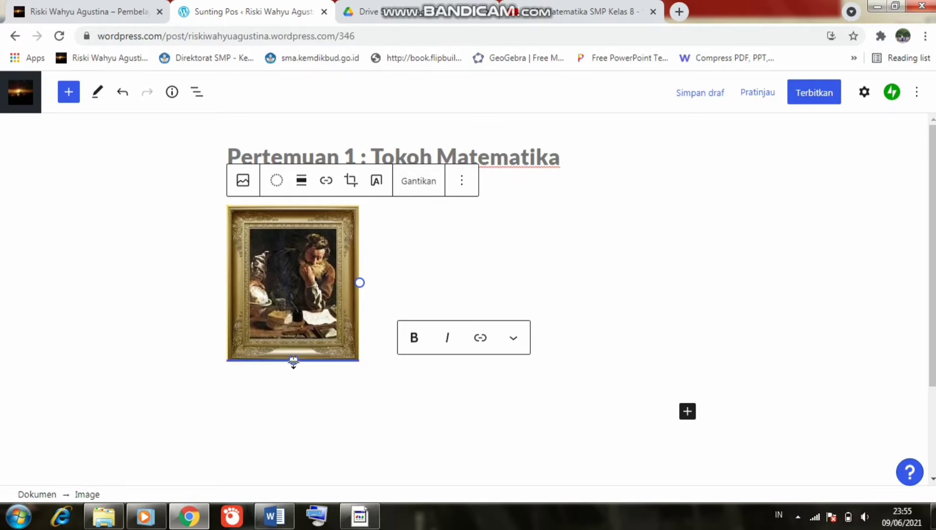
- Enlarge the uploaded picture slightly and centre it in the post (Rata tengah)
drag(293, 361, 294, 363)
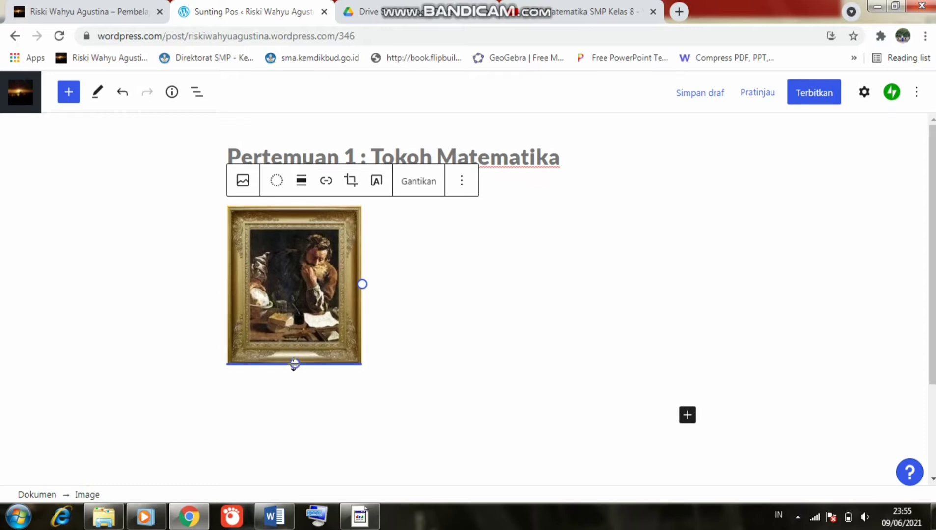
drag(361, 281, 371, 283)
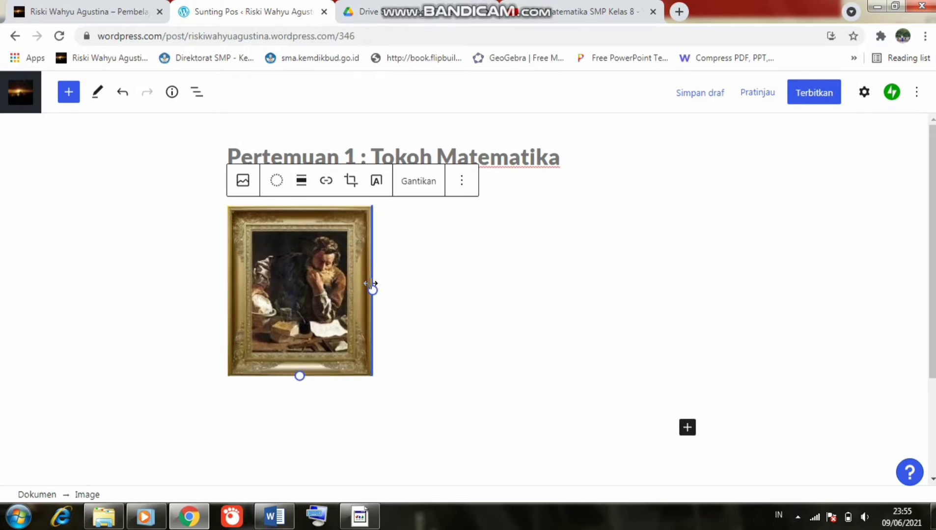
click(305, 189)
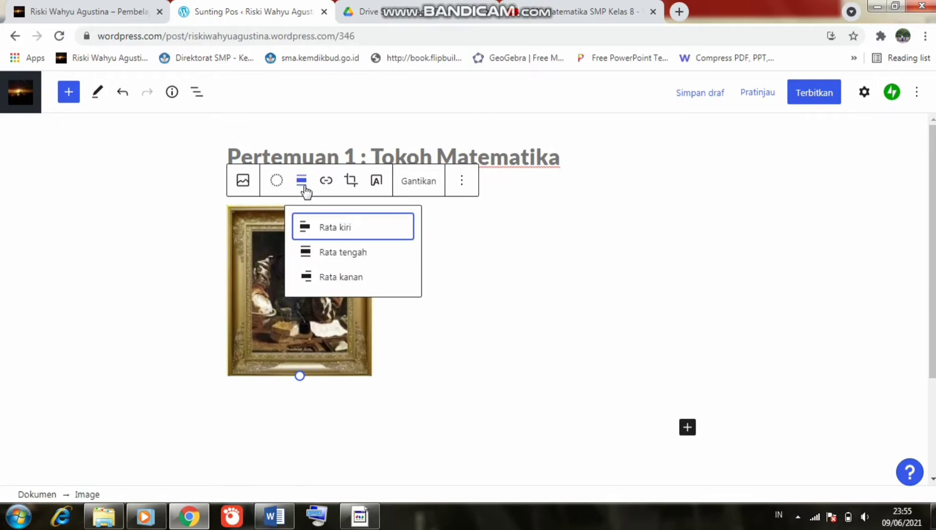
click(314, 254)
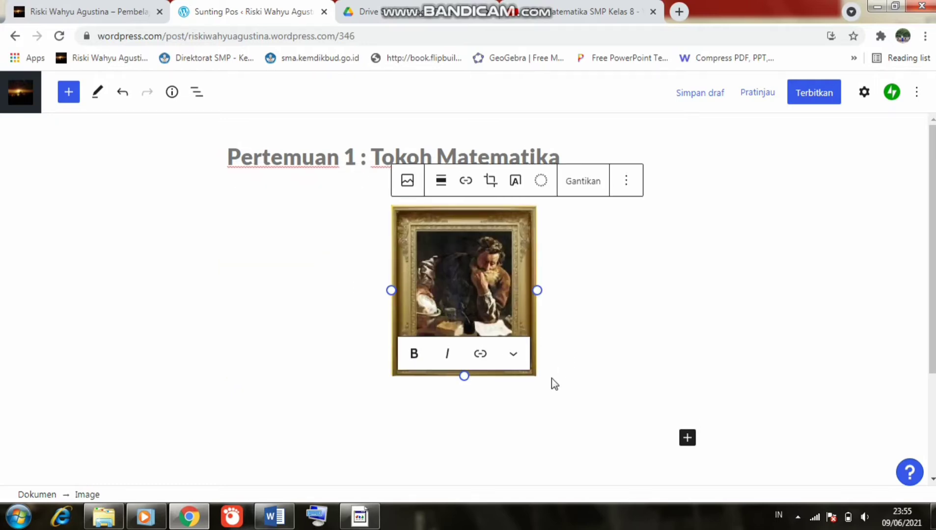
- Copy the Archimedes biography with its four numbered lessons from the Word document into a new paragraph below the picture
click(562, 438)
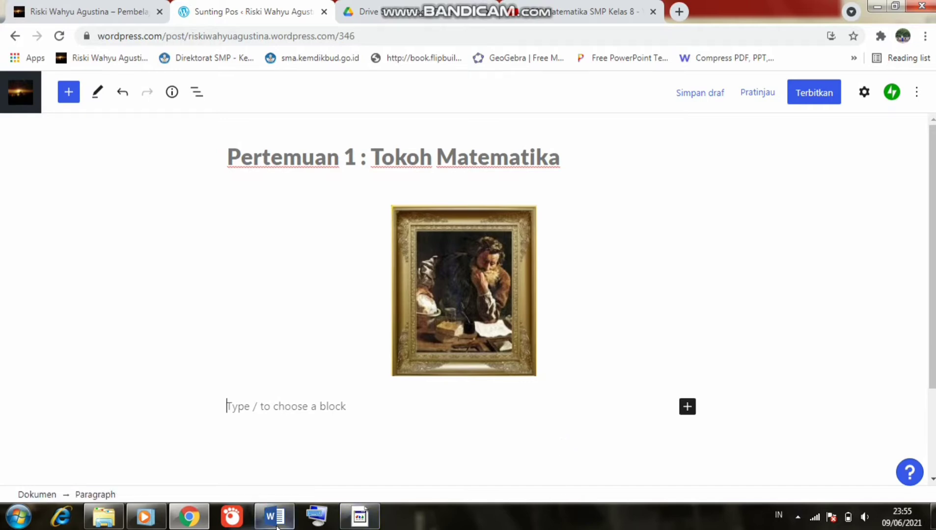
mouse_move(274, 516)
click(269, 445)
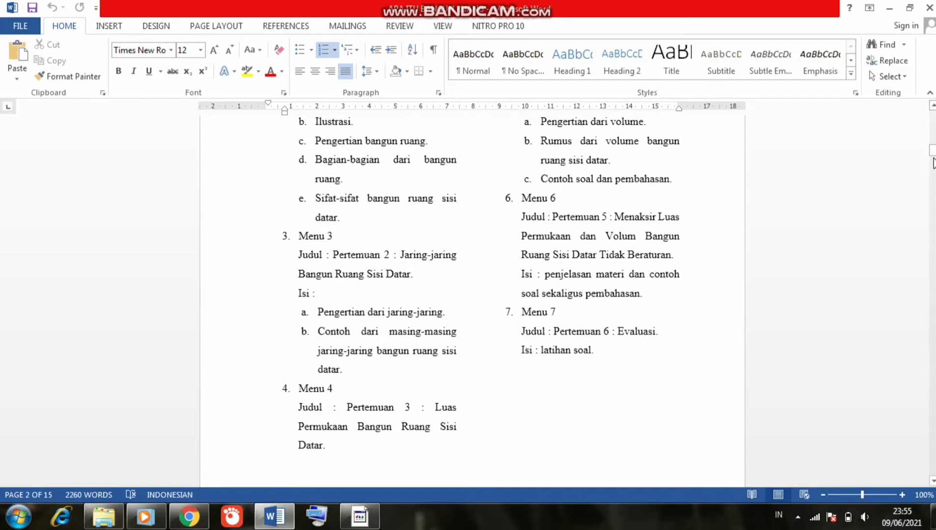
drag(932, 149, 932, 173)
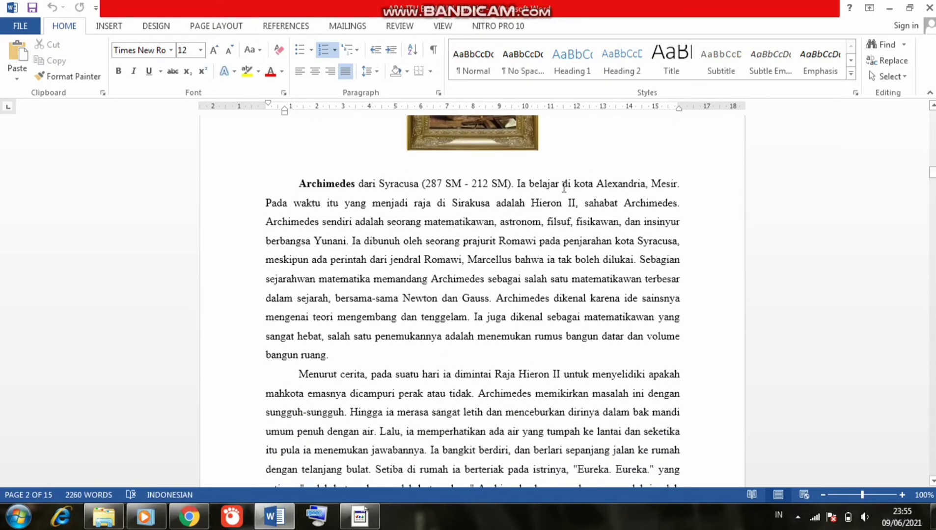
drag(298, 182, 477, 482)
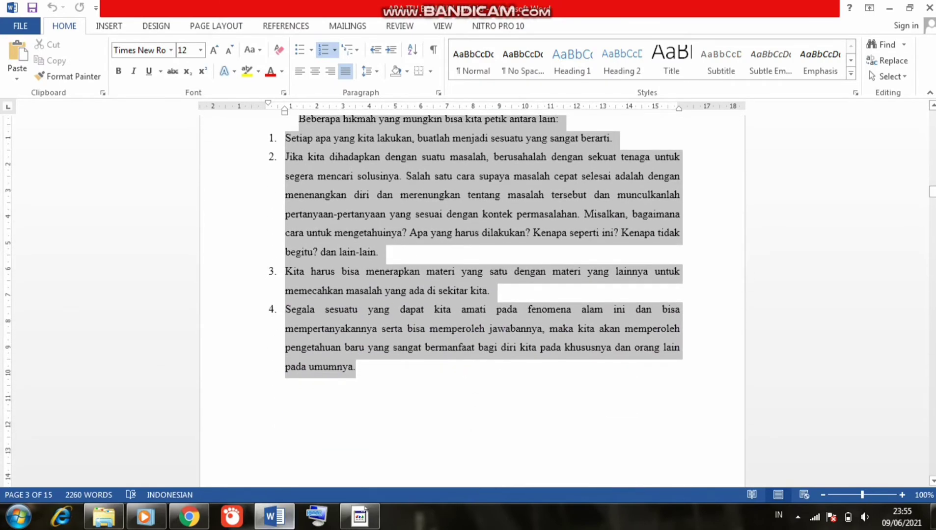
click(188, 516)
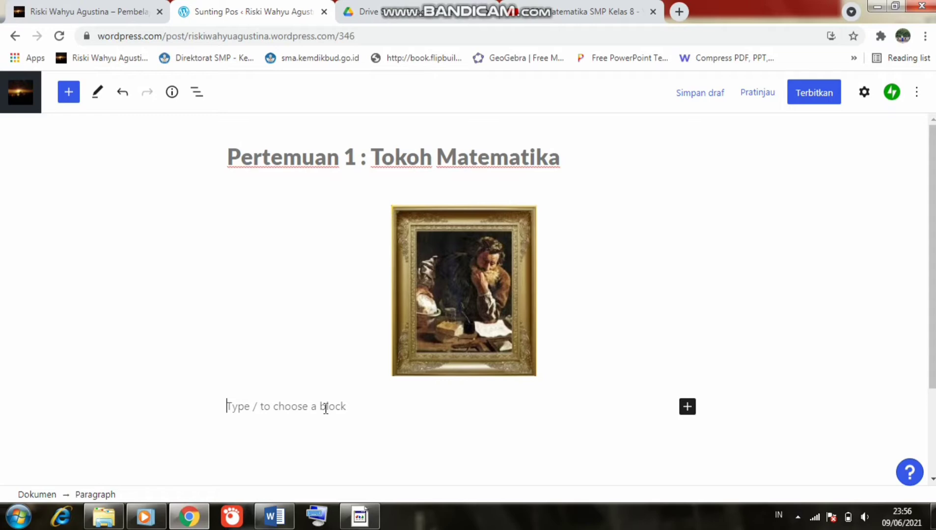
key(ctrl+v)
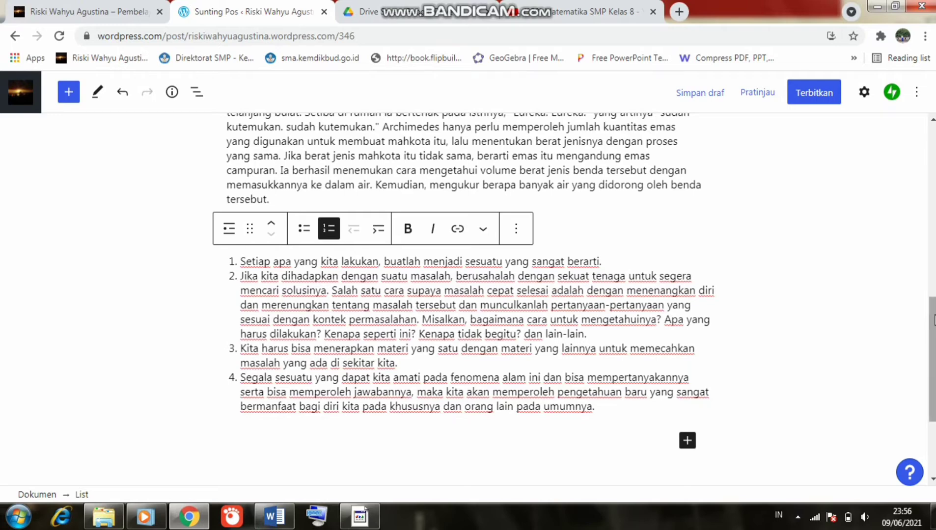
- Justify the first two paragraphs of the Archimedes biography (Rata kanan kiri)
drag(934, 319, 931, 225)
click(644, 211)
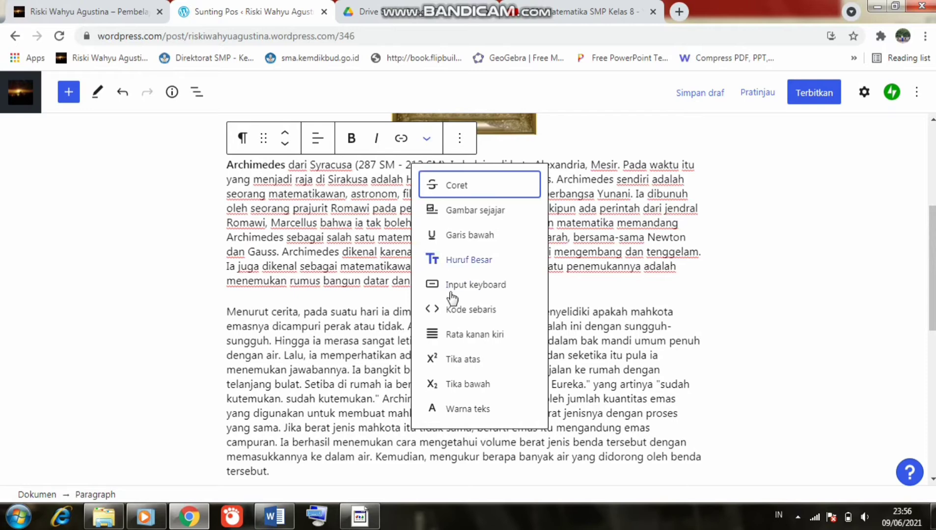
click(452, 336)
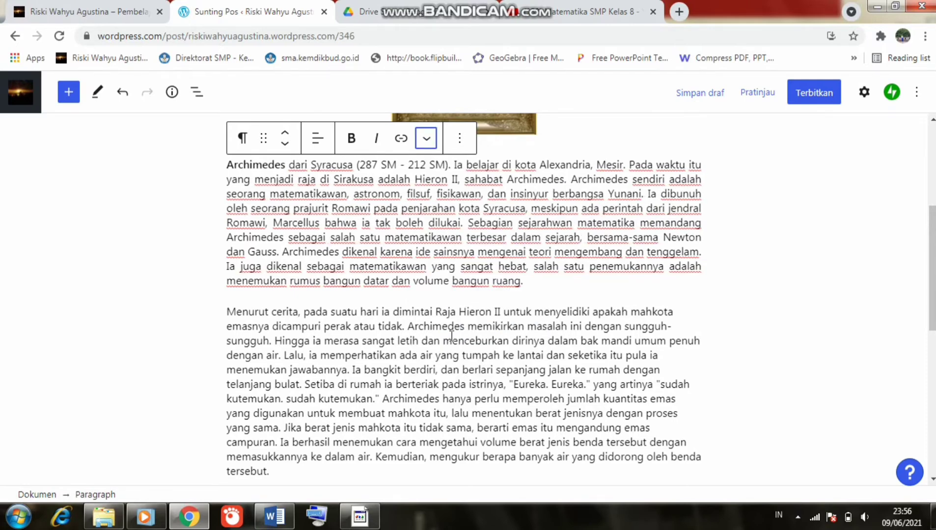
click(451, 335)
click(426, 279)
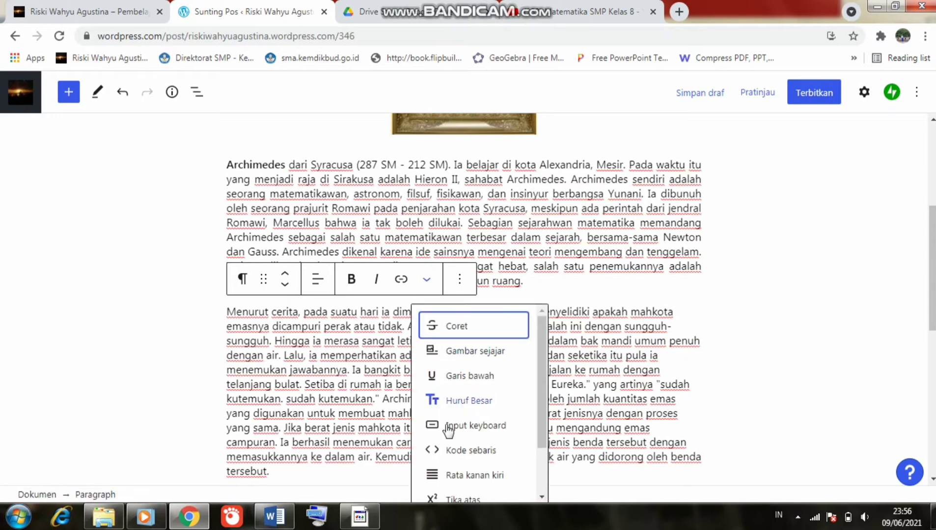
click(450, 474)
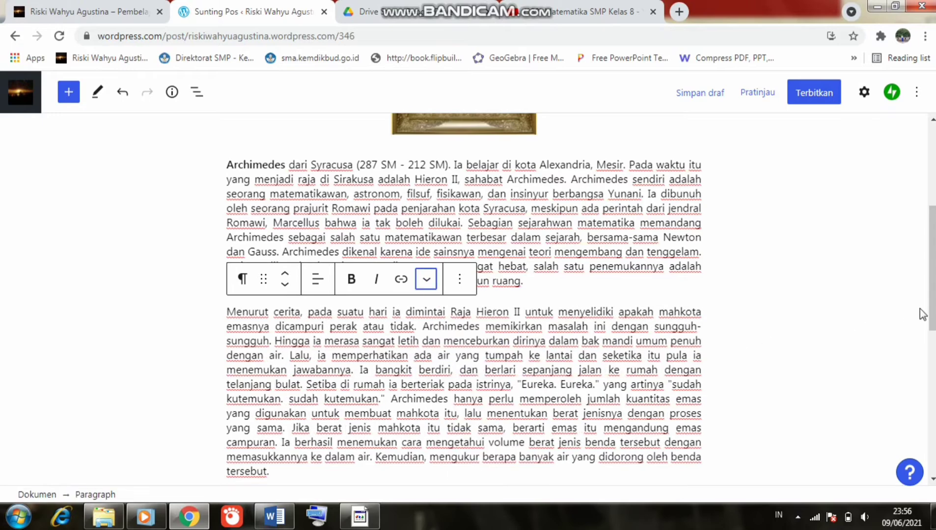
- Review the Pertemuan 1 post in the editor and in its desktop preview, from the picture to the four numbered lessons
drag(933, 320, 933, 406)
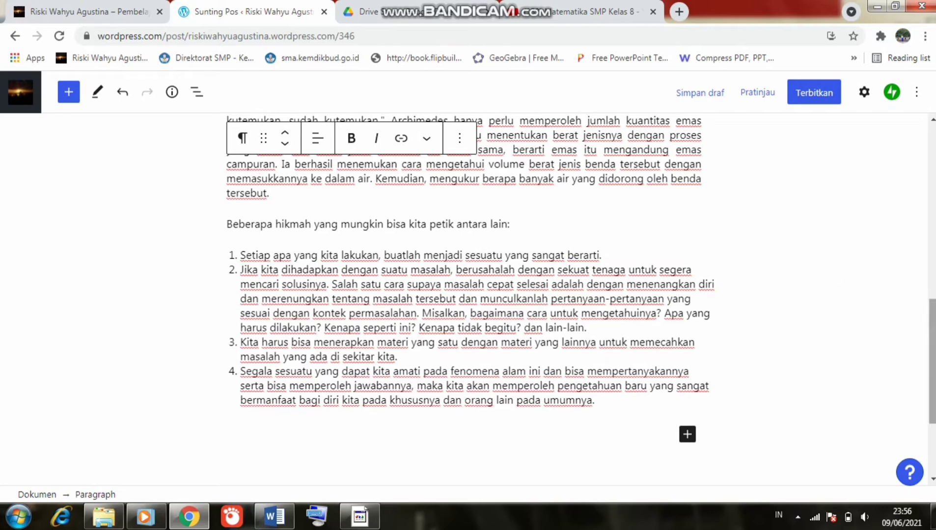
drag(930, 309, 925, 161)
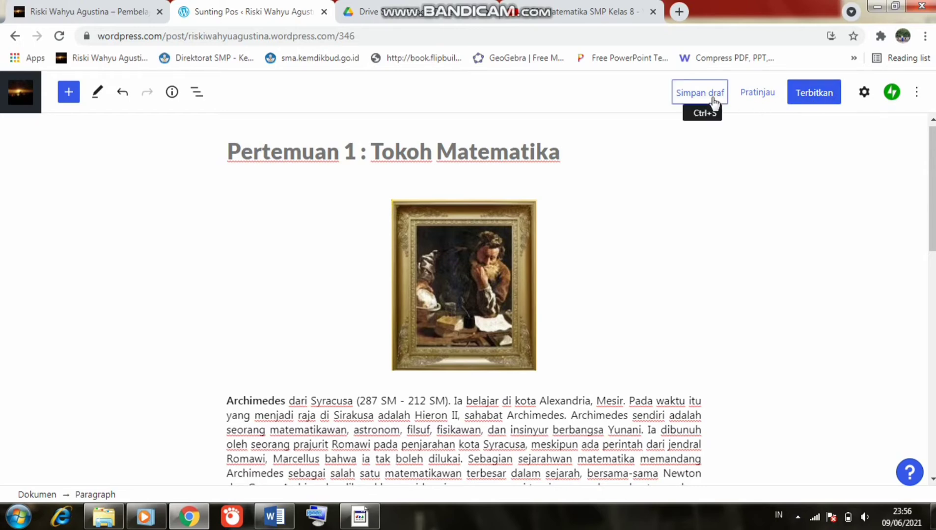
click(765, 102)
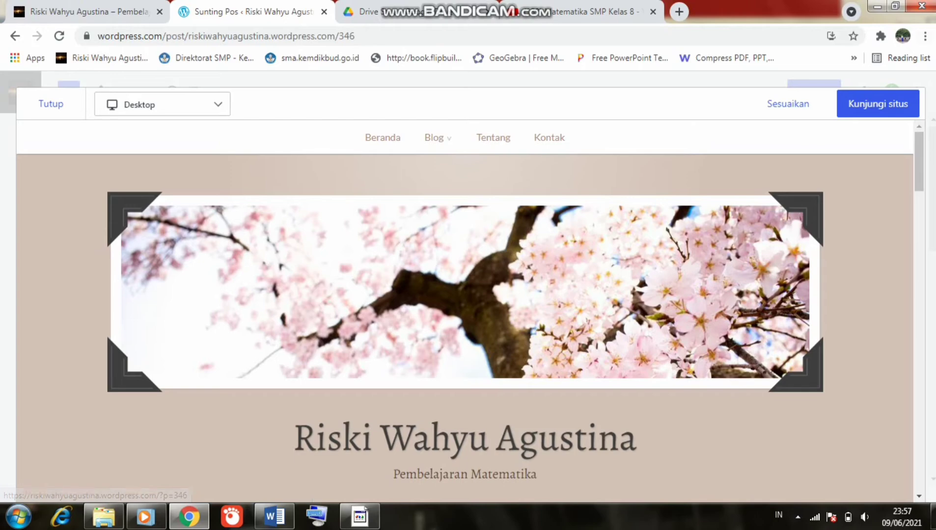
drag(918, 141, 900, 343)
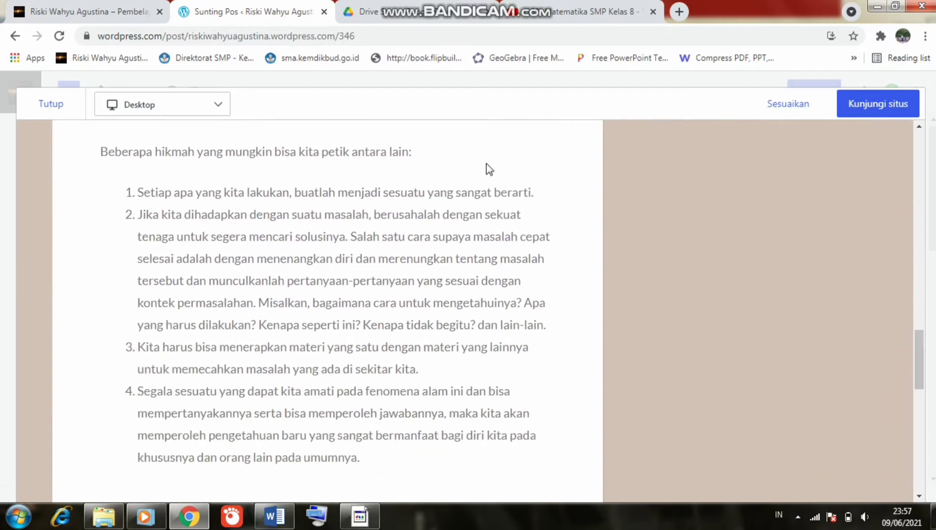
click(206, 112)
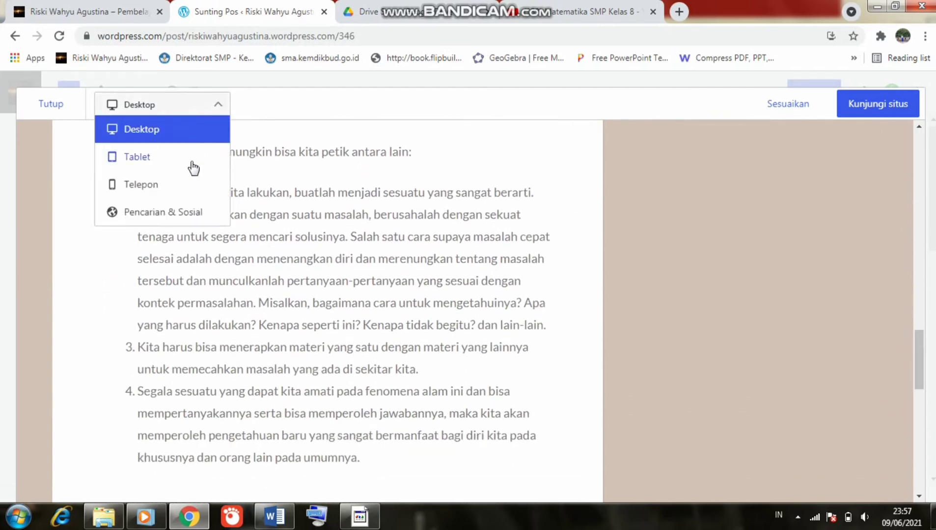
click(268, 212)
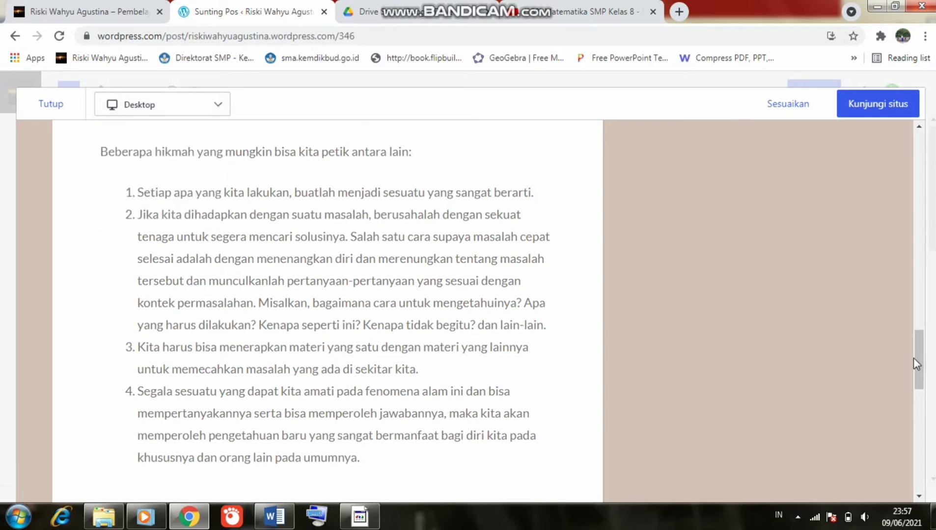
drag(913, 357, 901, 212)
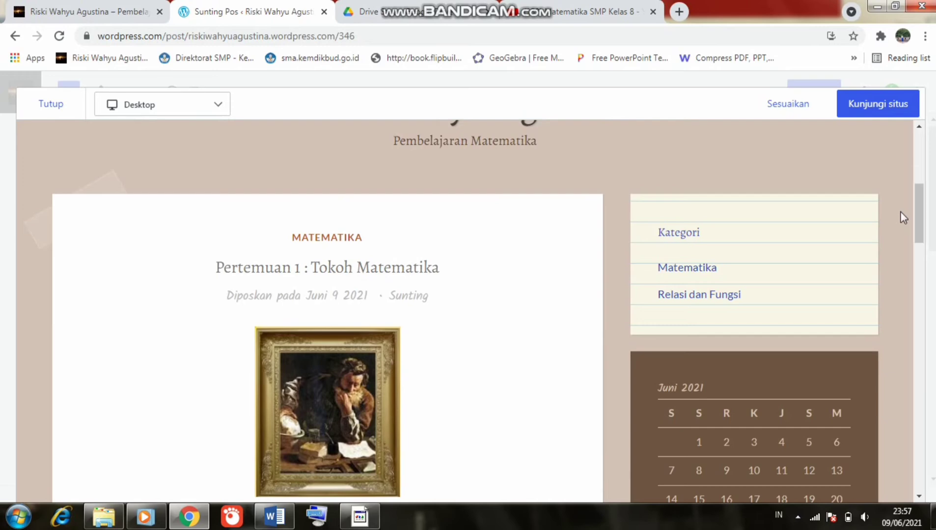
click(51, 104)
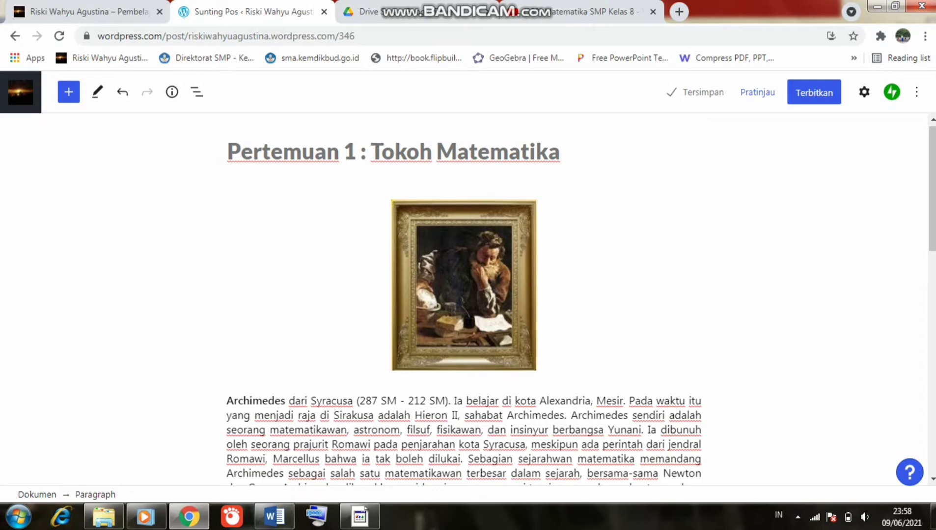
scroll(920, 143, down, 10)
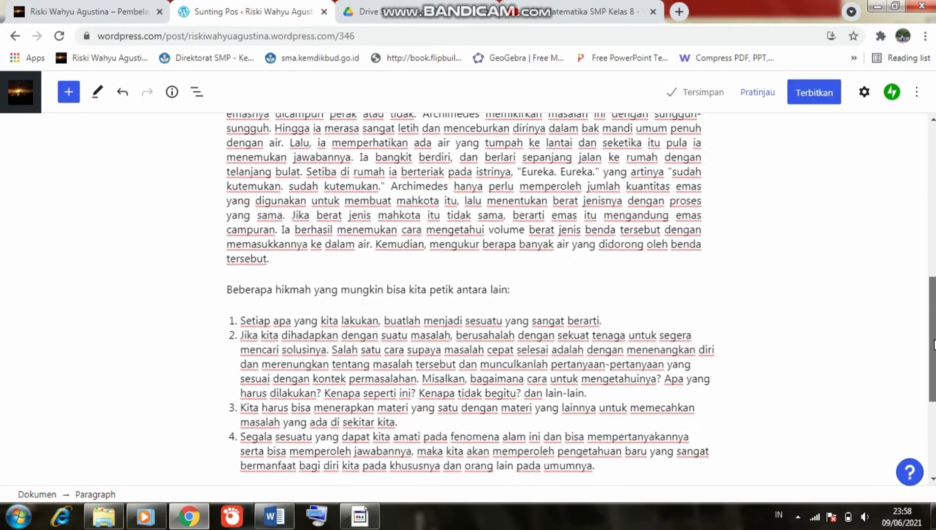
scroll(919, 142, up, 12)
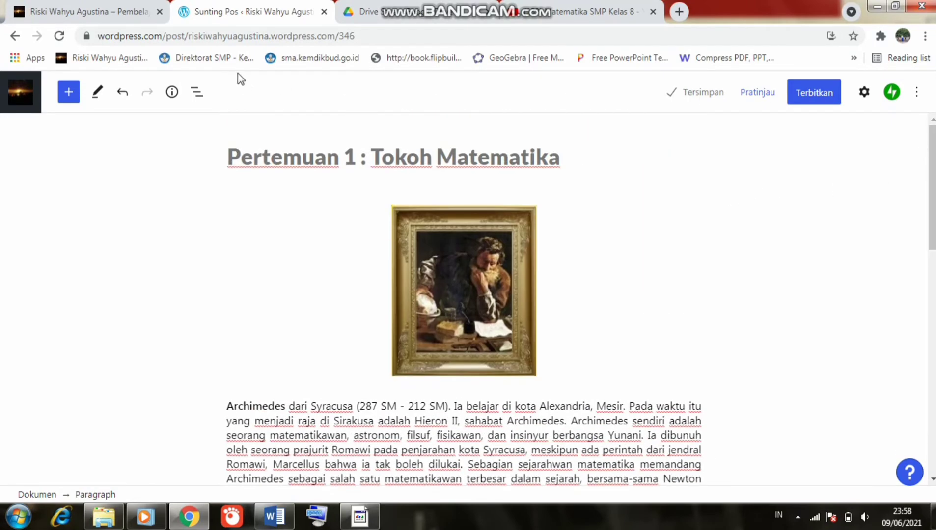
- Open the draft post "Pertemuan 3 : Luas Permukaan Bangun Ruang Sisi Datar" for editing from the site's list of drafts
click(16, 37)
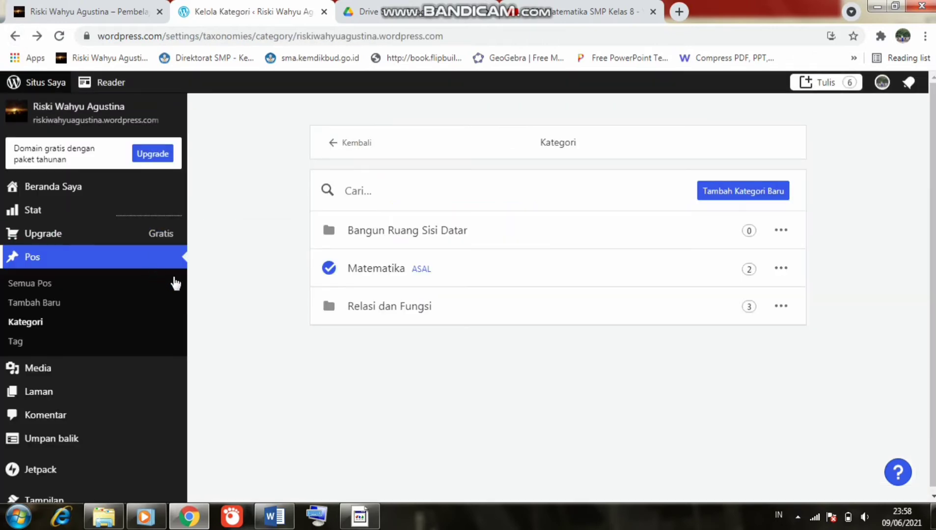
click(126, 283)
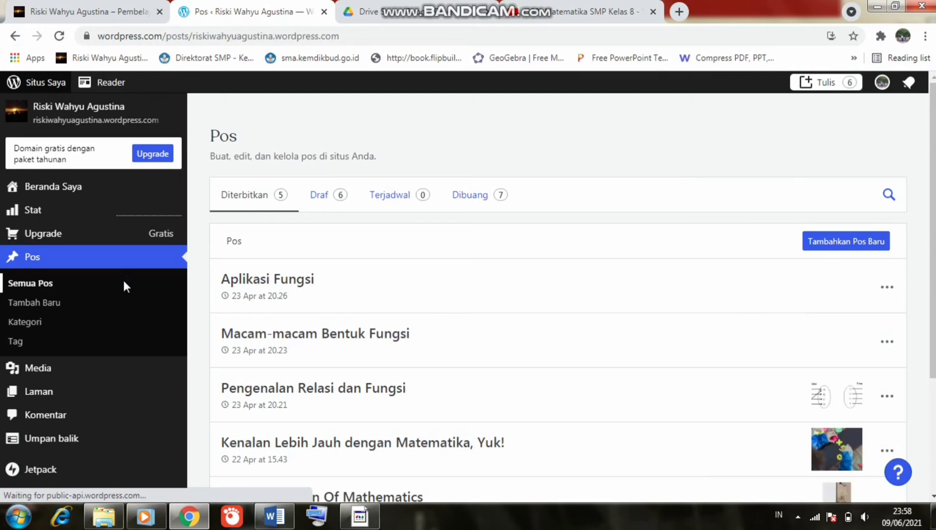
click(329, 209)
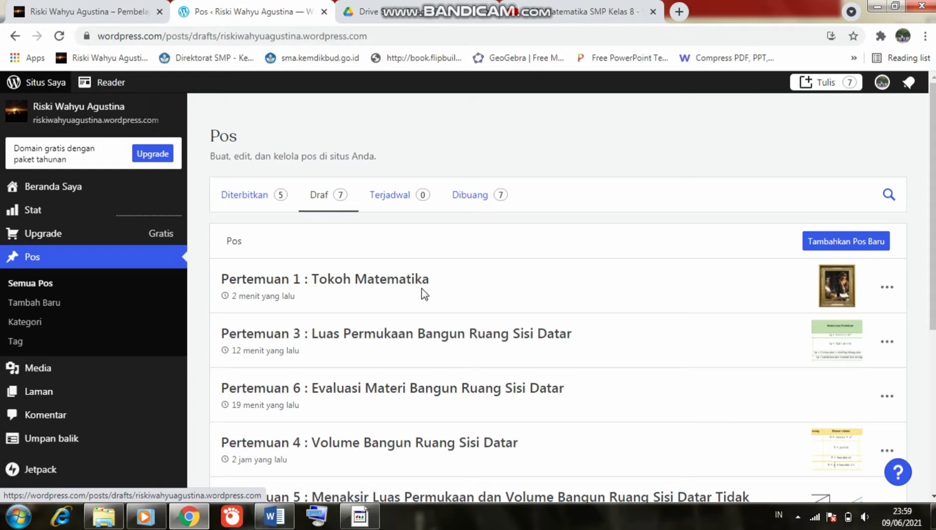
click(401, 338)
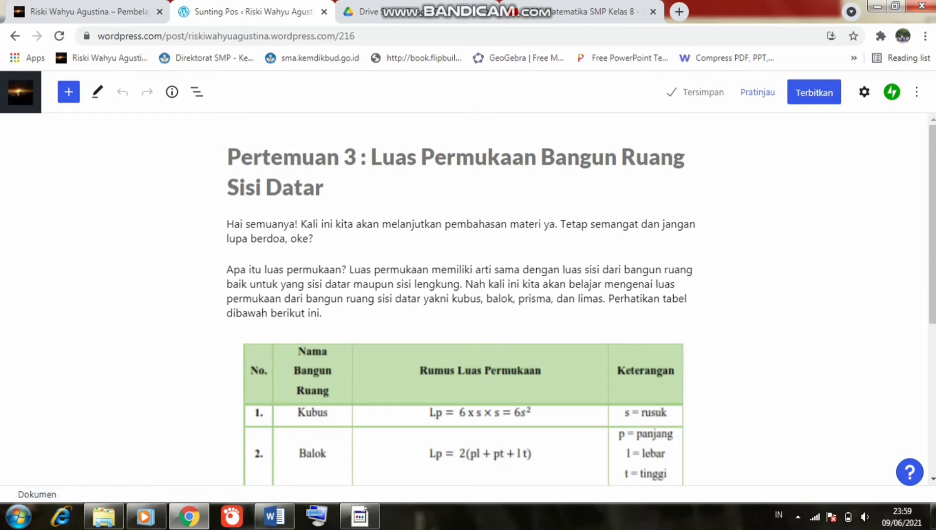
- Add a YouTube block below the surface area formula table at the end of the post
drag(933, 261, 935, 396)
click(647, 313)
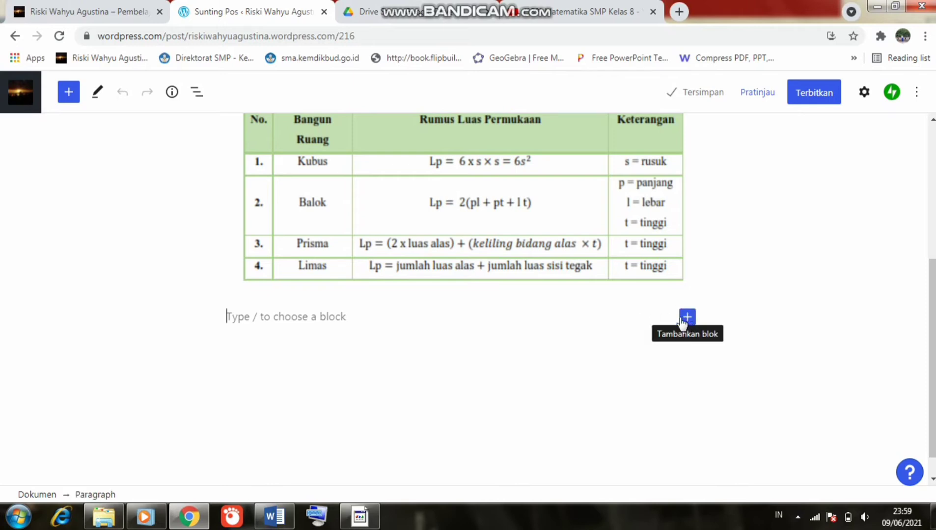
click(687, 317)
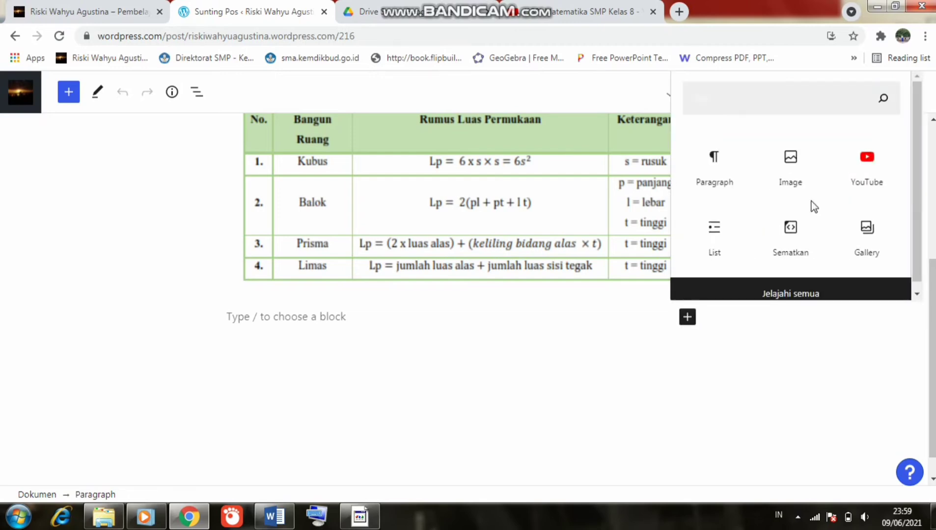
click(852, 174)
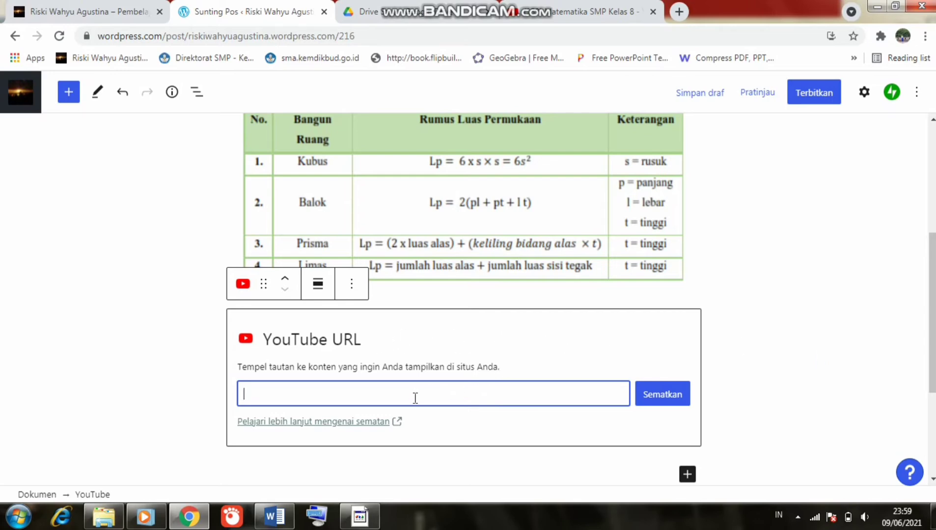
- Copy the link of the Kegiatan 8.1 Menentukan Luas Permukaan Kubus dan Balok video from the YouTube playlist and embed it in the post's YouTube block
click(551, 14)
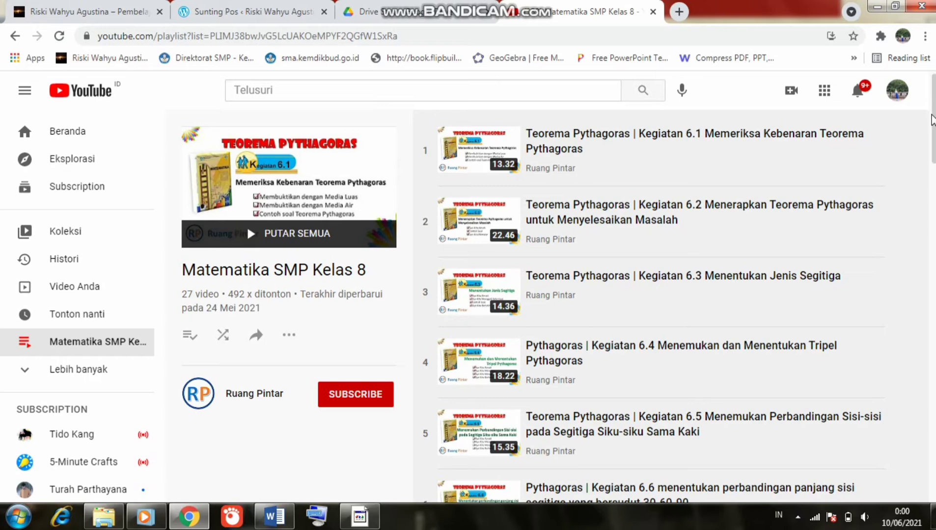
drag(934, 116, 934, 262)
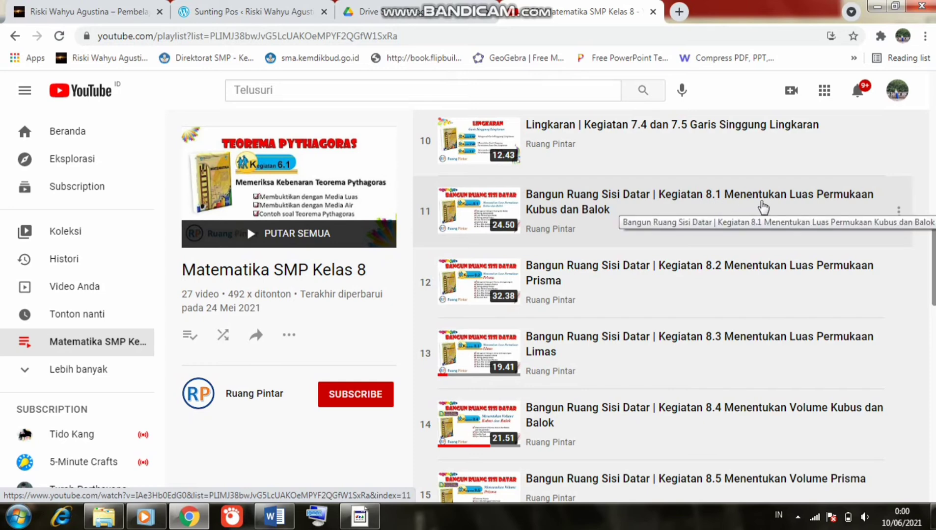
right_click(640, 203)
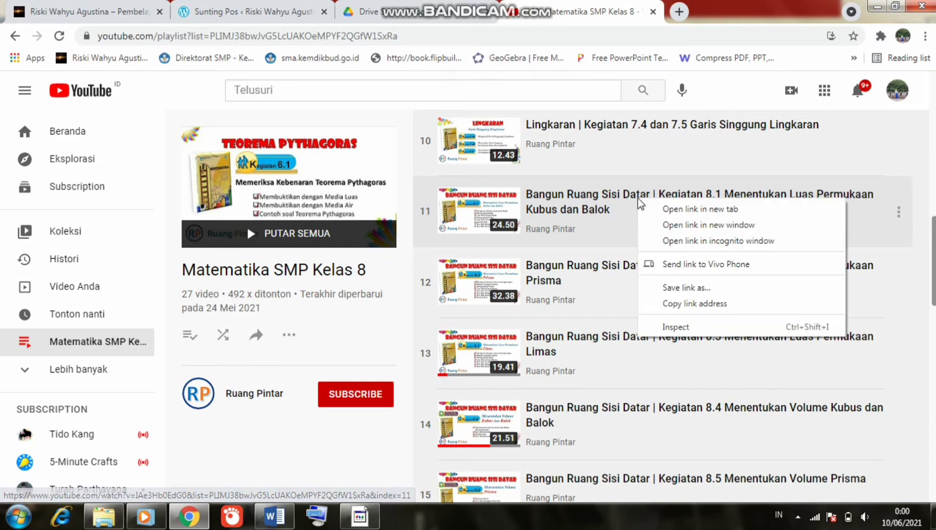
click(664, 304)
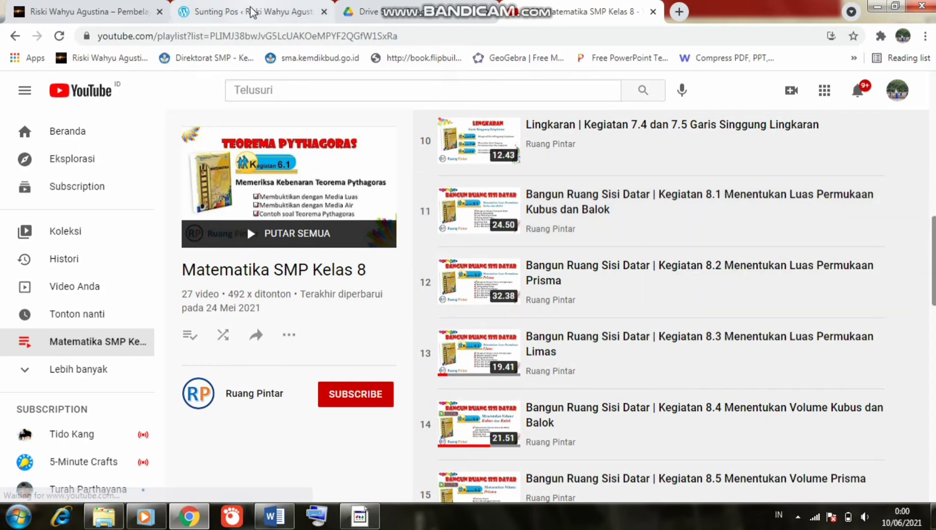
click(239, 13)
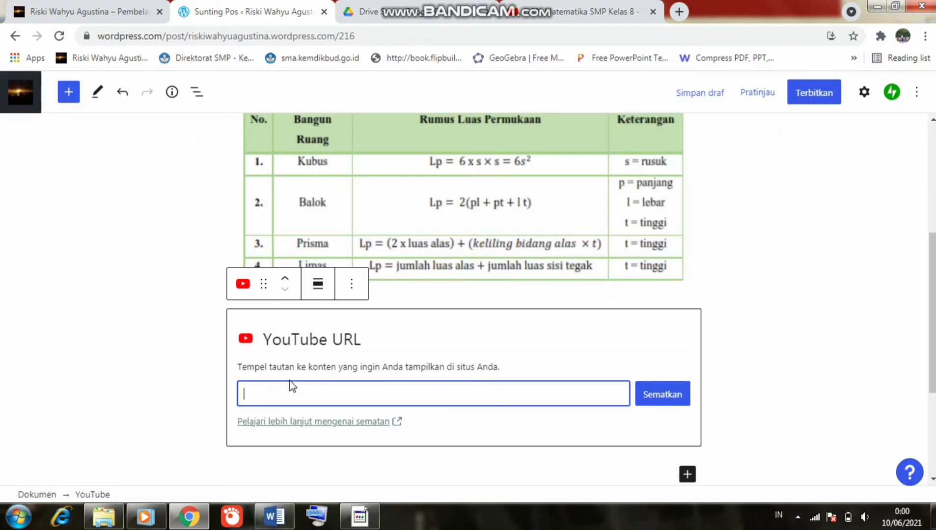
key(ctrl+v)
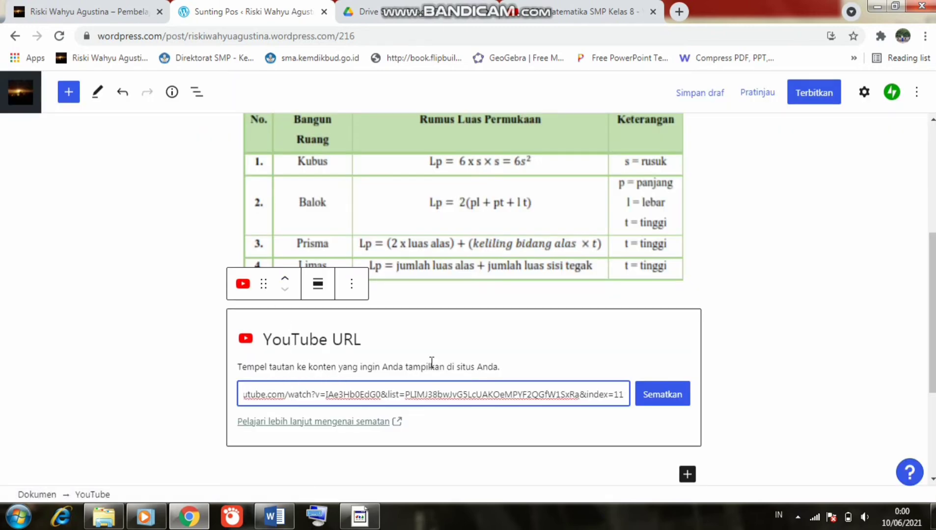
click(656, 401)
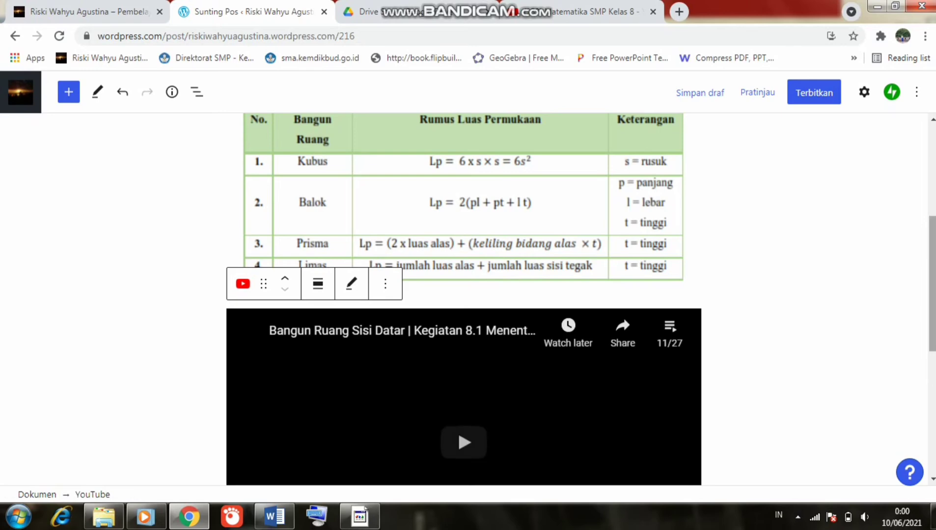
- Check the embedded Kegiatan 8.1 video in the editor and in the desktop preview of the Pertemuan 3 post
scroll(932, 368, down, 4)
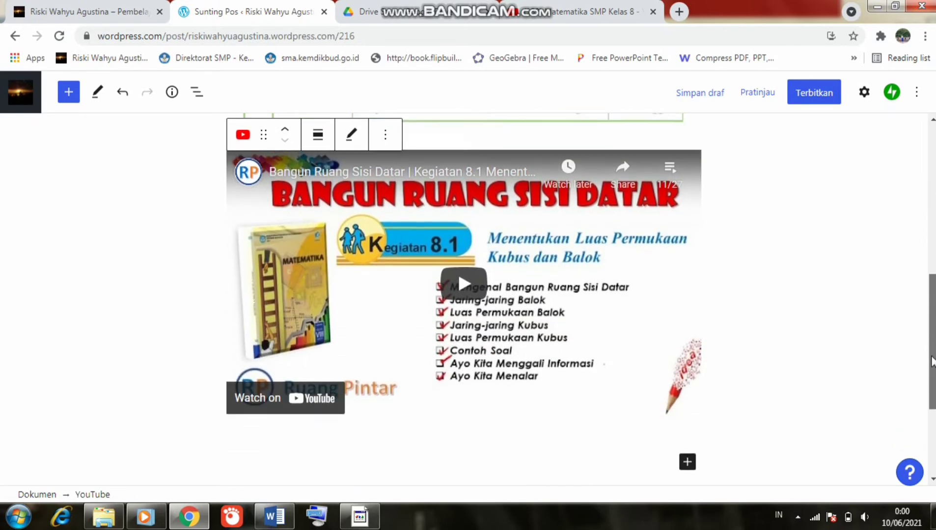
drag(932, 368, 926, 301)
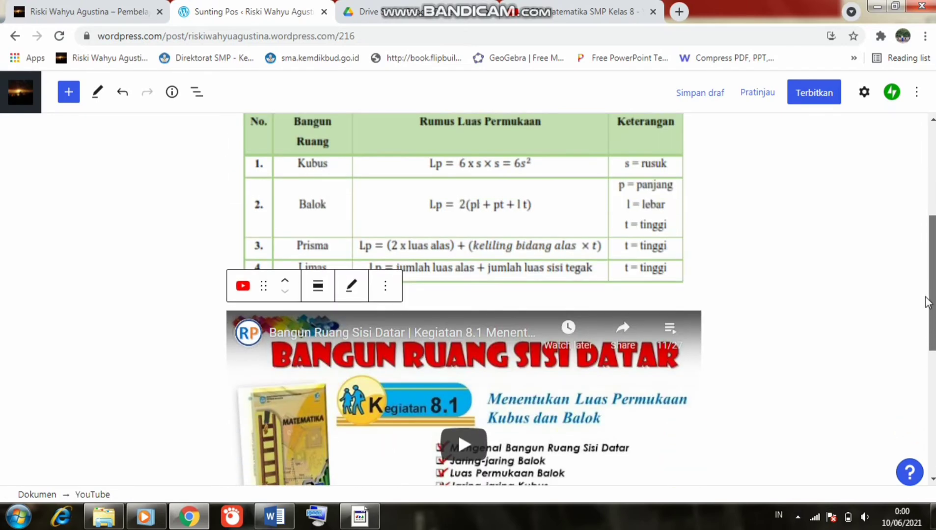
click(757, 92)
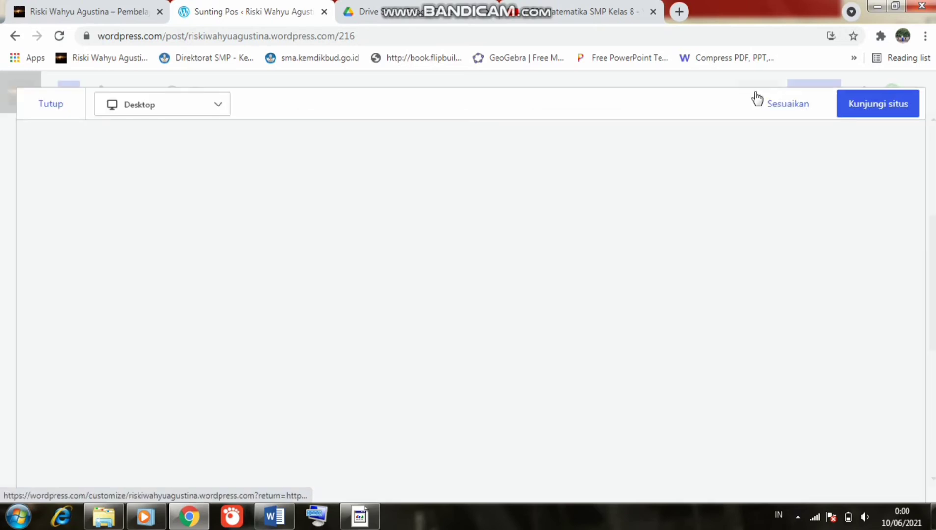
click(757, 98)
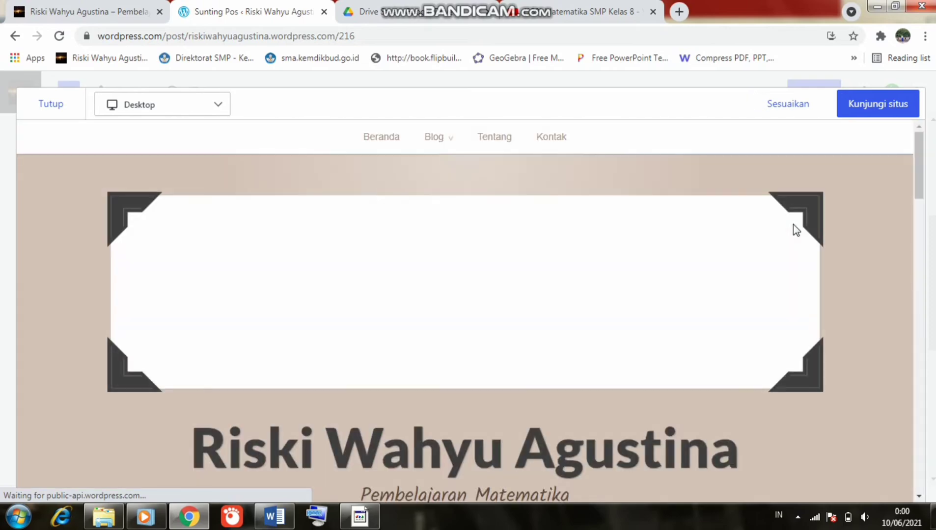
drag(916, 166, 905, 339)
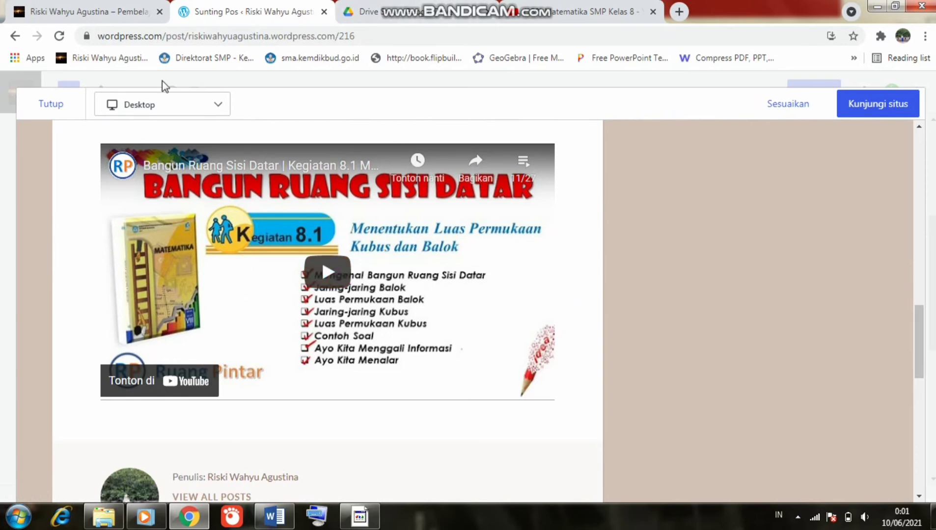
click(55, 106)
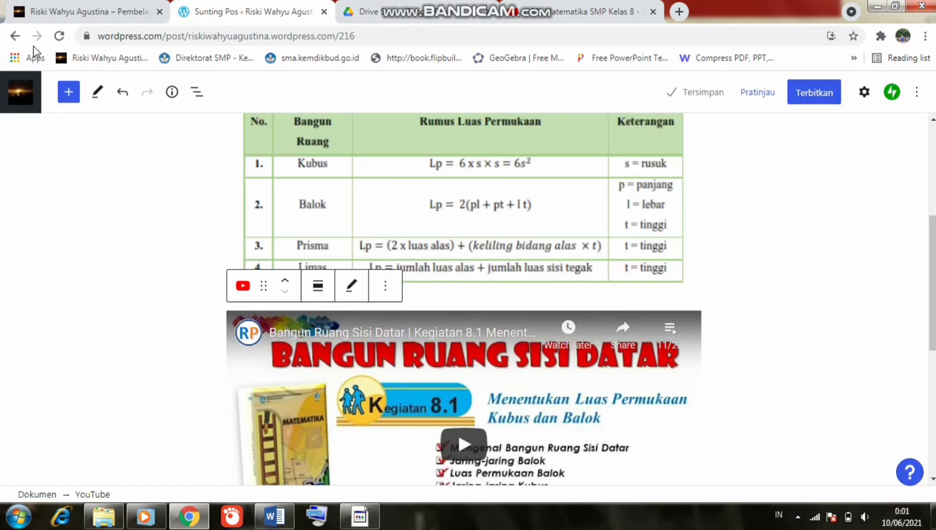
- Open the draft "Pertemuan 6 : Evaluasi Materi Bangun Ruang Sisi Datar", dismiss its backup notice and select the empty paragraph below the numbered list
click(16, 36)
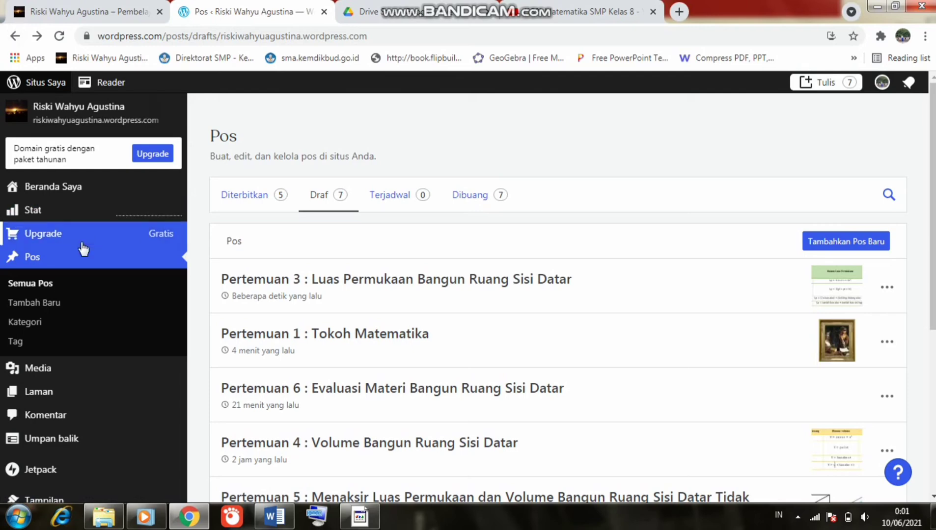
click(390, 397)
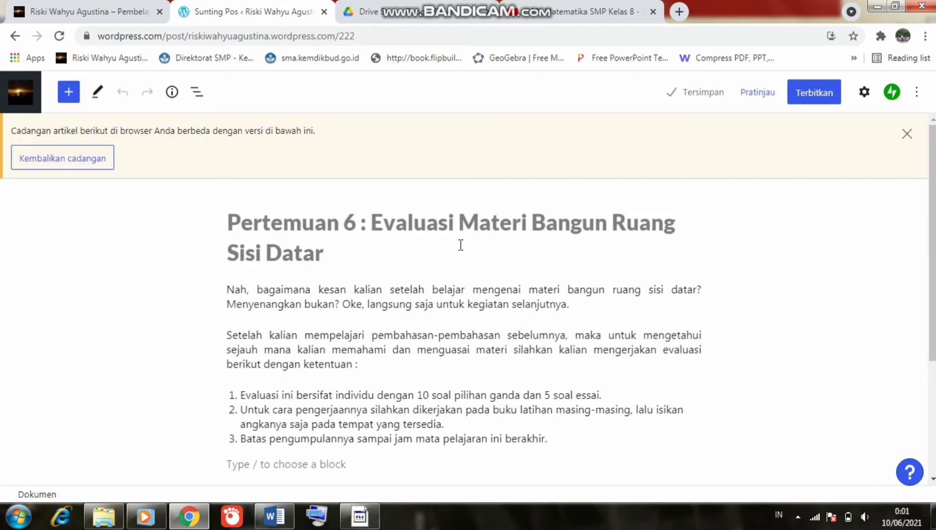
click(905, 135)
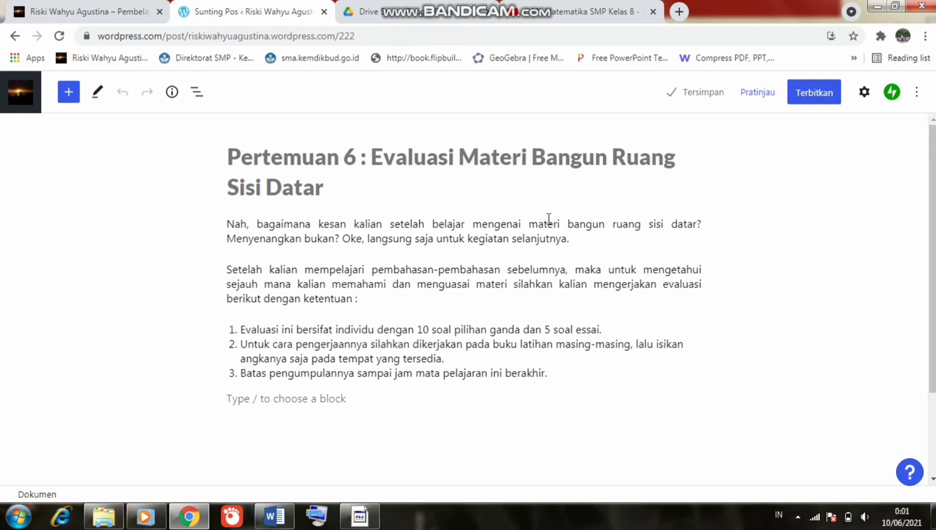
click(530, 398)
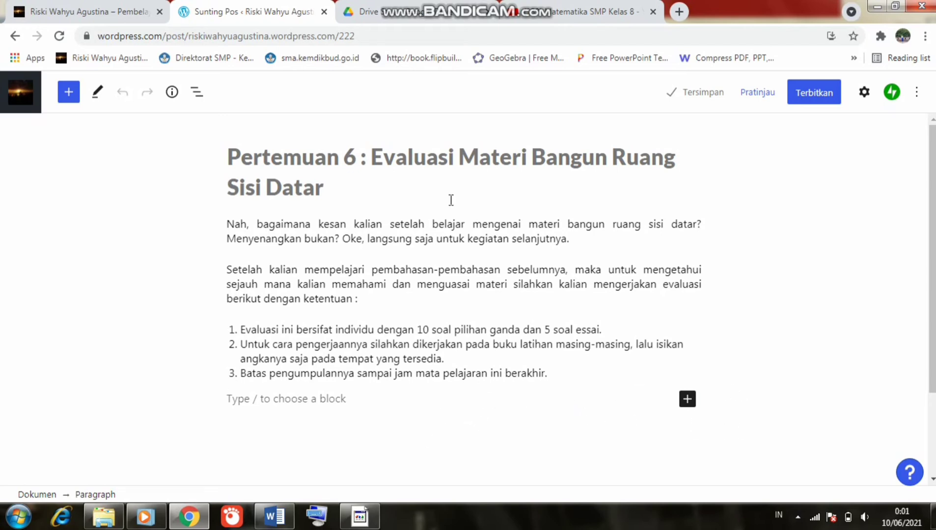
mouse_move(410, 16)
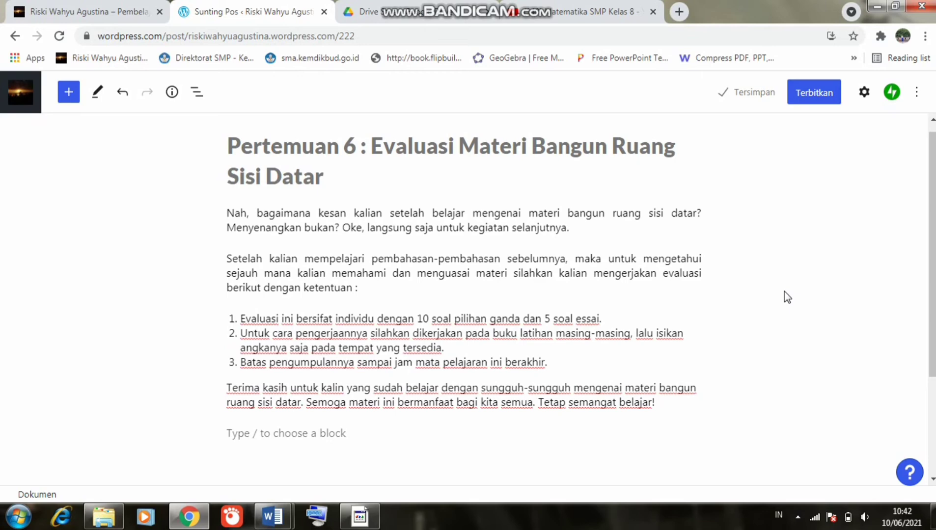
- Switch to Google Drive, open the "evaluasi" form and copy its HTML embed code at 700 × 520 px
click(437, 15)
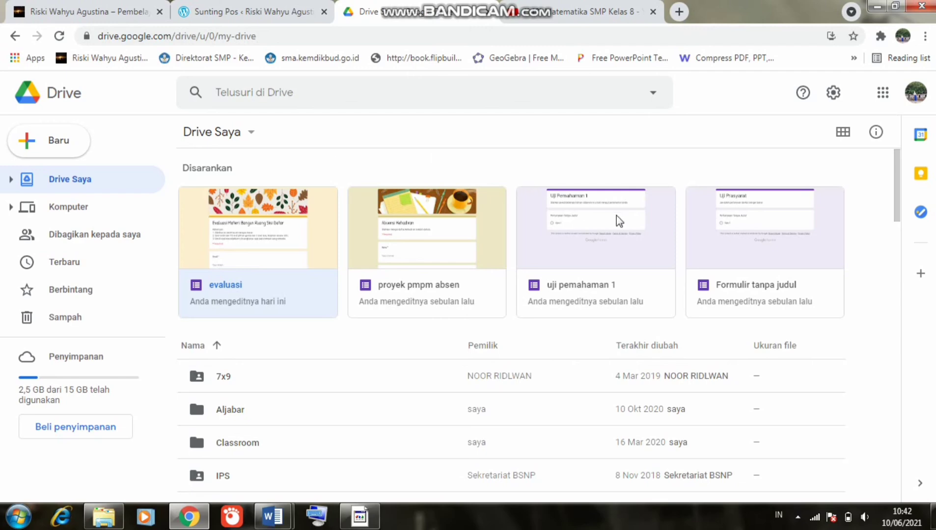
double_click(229, 284)
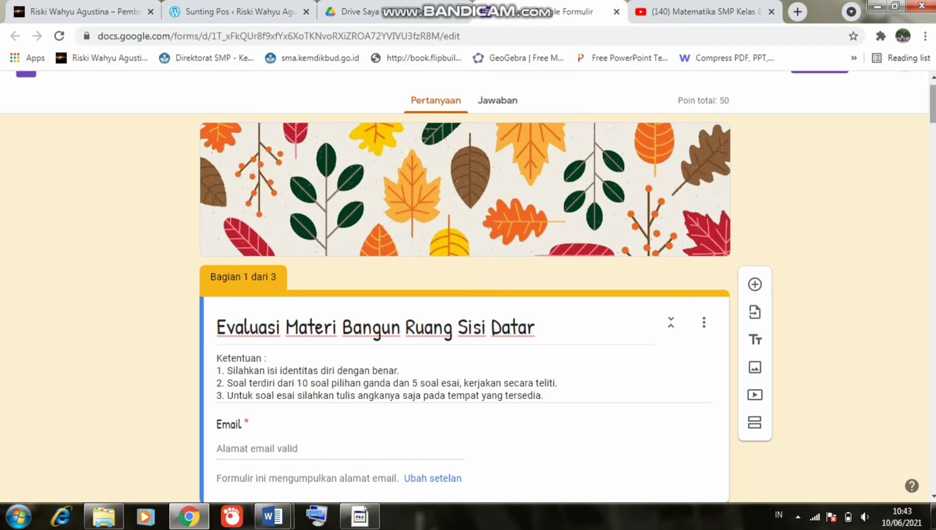
drag(932, 119, 845, 84)
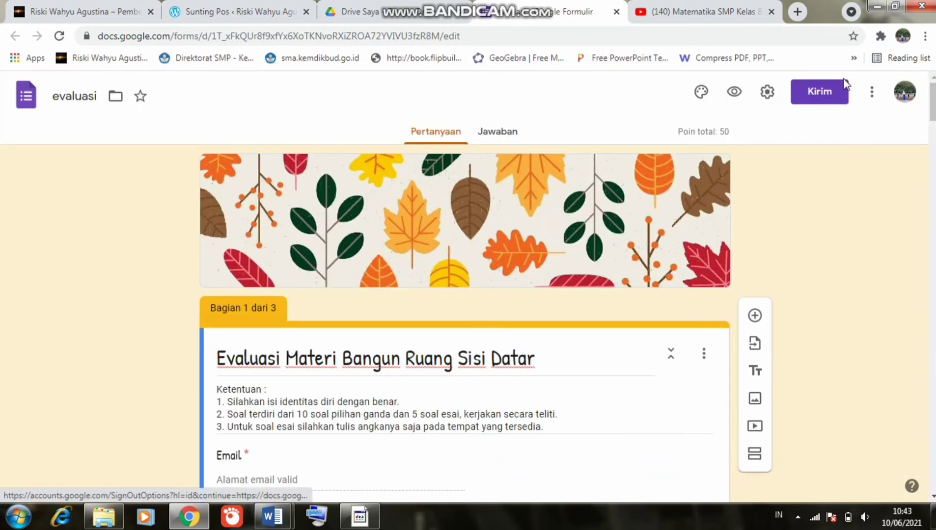
click(819, 94)
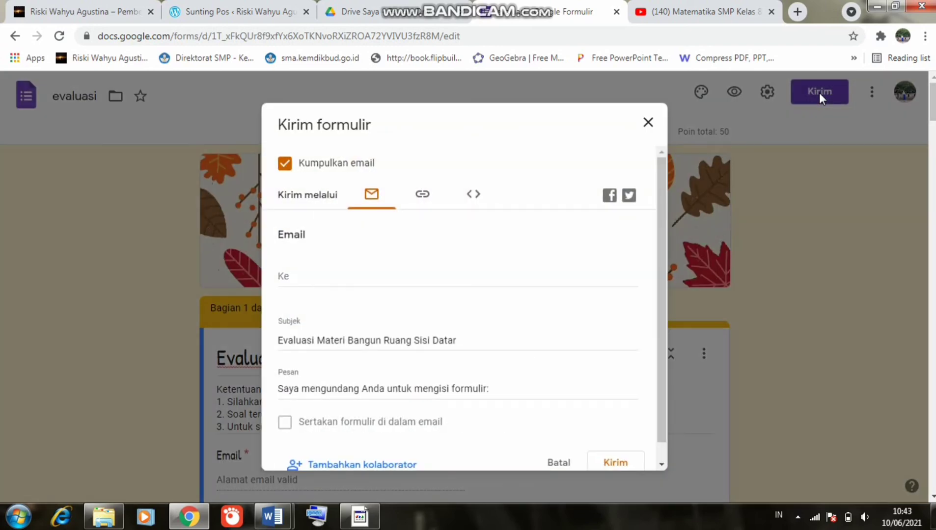
click(471, 201)
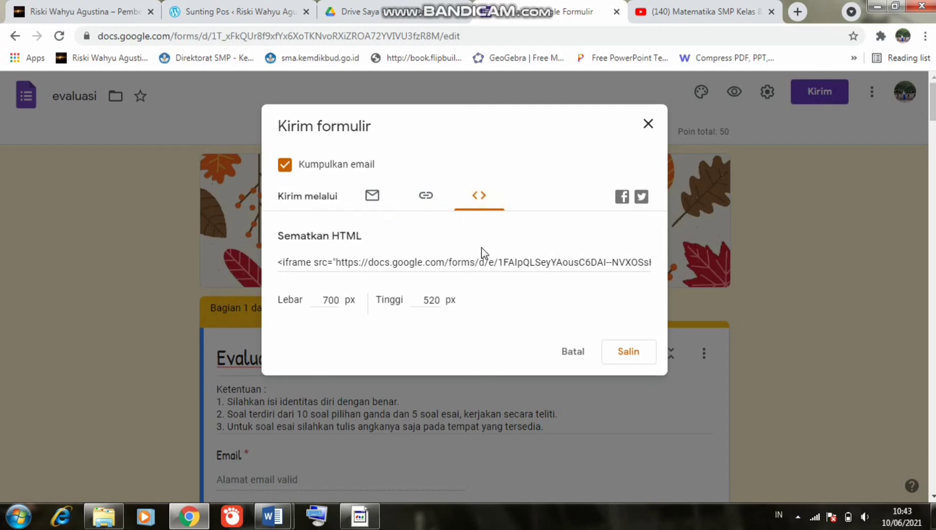
click(627, 366)
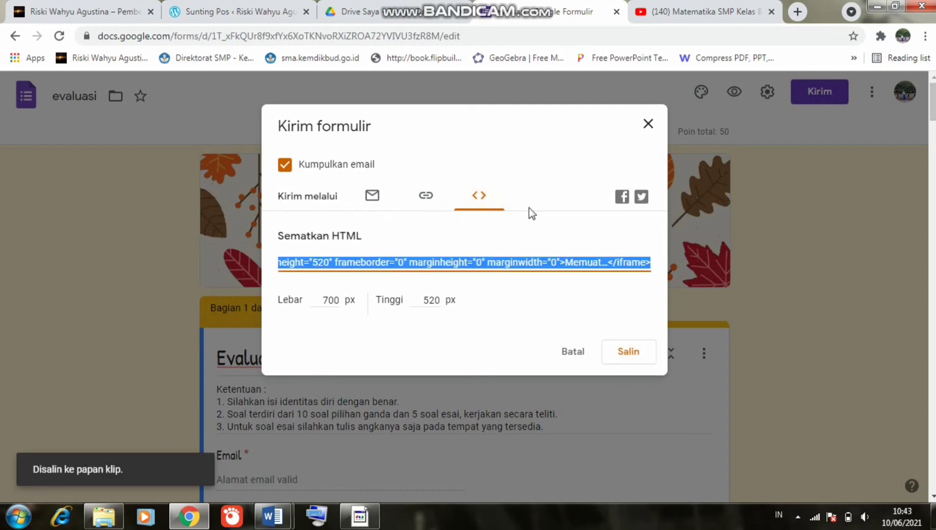
- Return to the Pertemuan 6 draft in WordPress and add a Sematkan (embed) block in the empty paragraph below the closing text
click(234, 13)
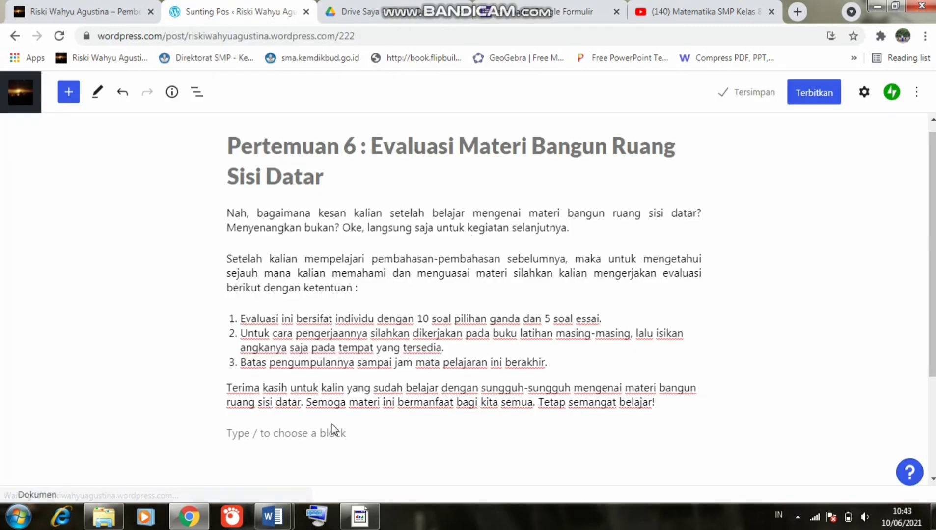
click(331, 431)
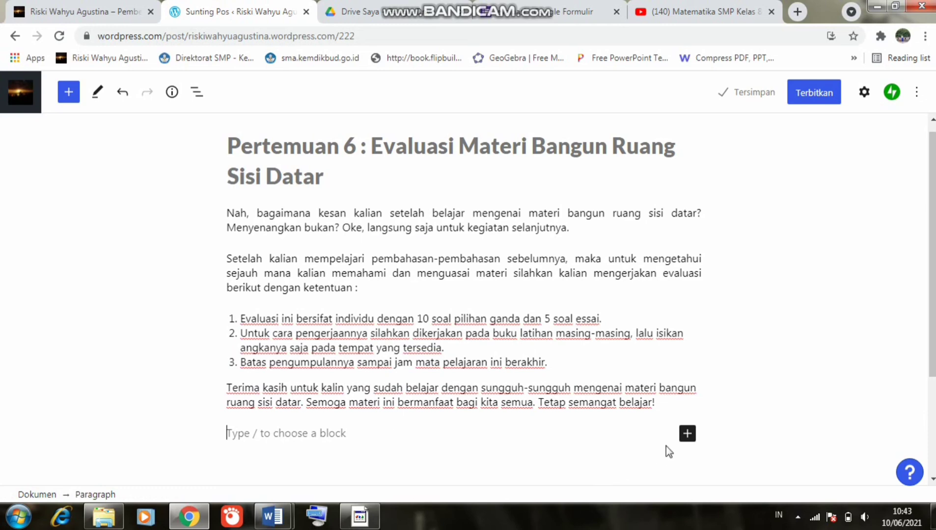
click(690, 436)
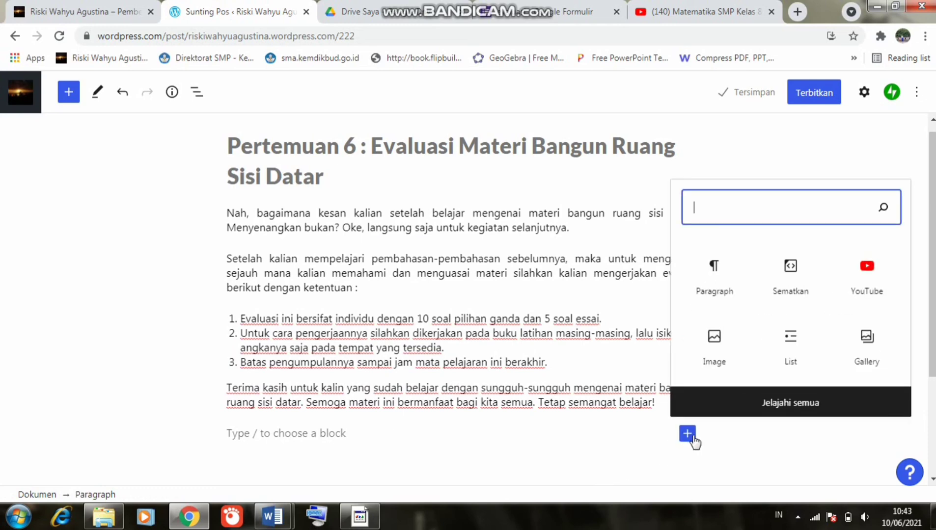
click(781, 297)
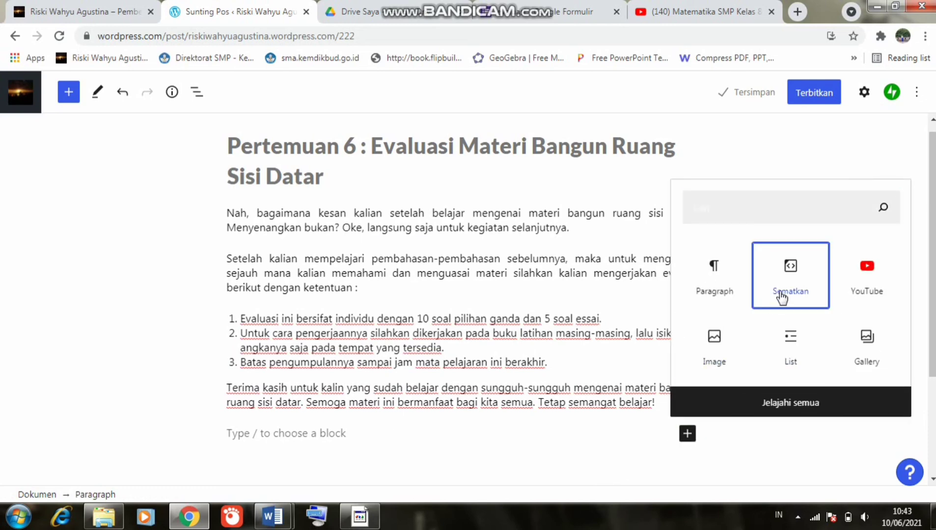
click(781, 297)
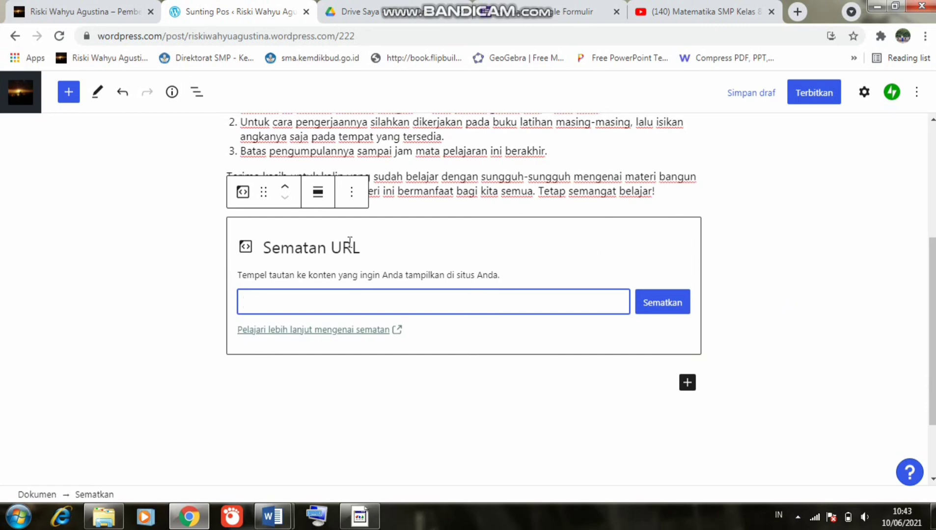
- Change the Sematkan block to HTML editing and paste the evaluation form's iframe code into it
click(351, 194)
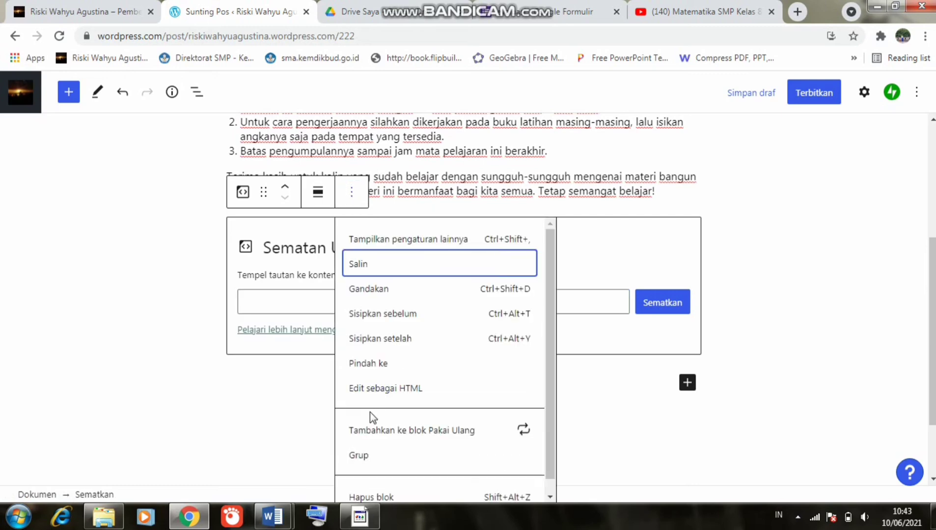
click(388, 395)
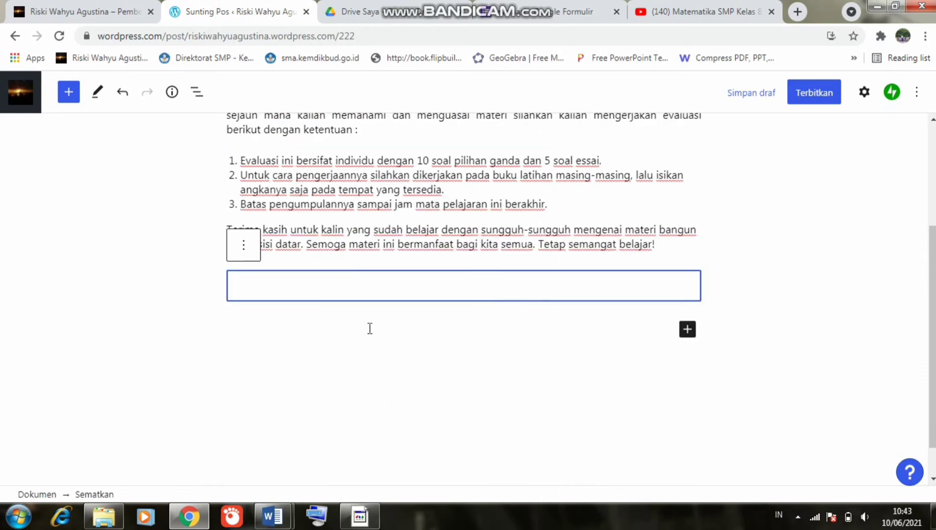
text(<iframe src="https://docs.google.com/forms/d/e/1FAIpQLSeyYAousC6DAI--NVXOSsHoz0vUkt8BNnXQePG9921eHhey0w/viewform?embedded=true" width="700" height="520" frameborder="0" marginheight="0" marginwidth="0">Memuat…</iframe>)
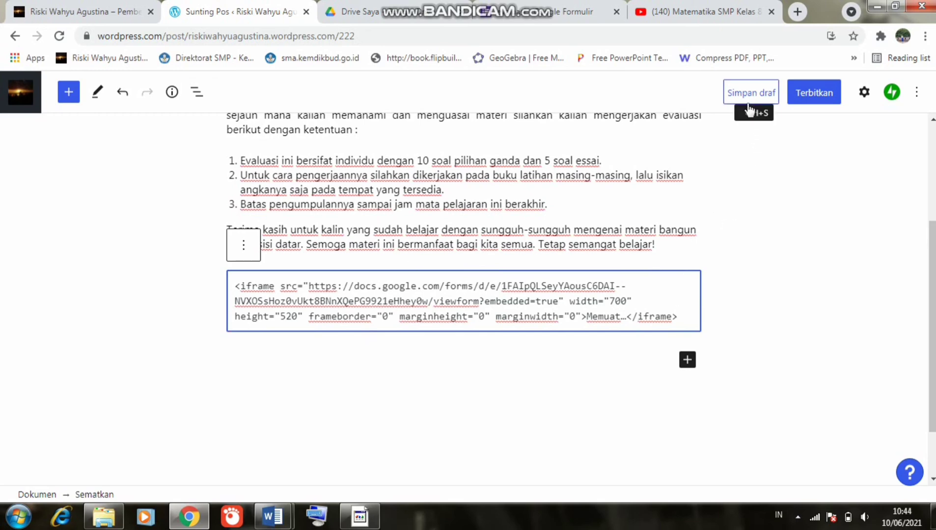
- Review the post's document settings, including its visibility, category and tag
click(864, 92)
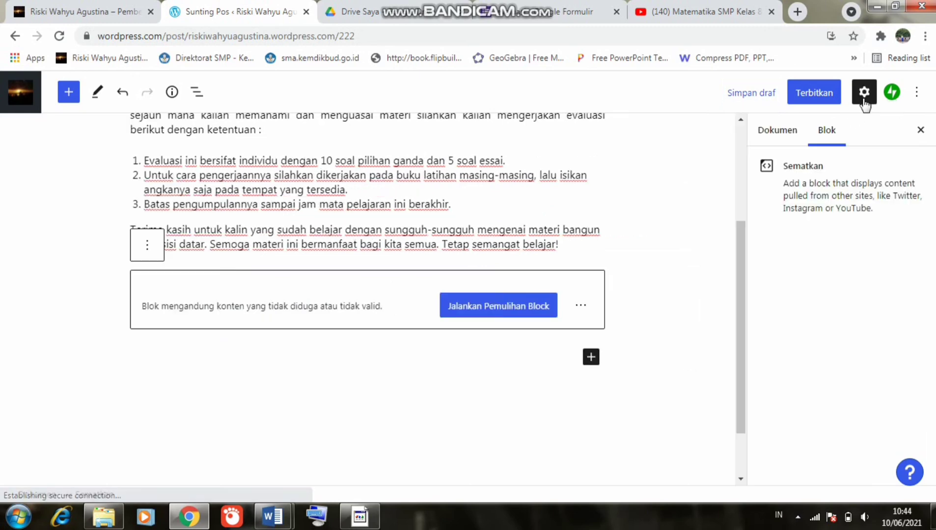
click(792, 135)
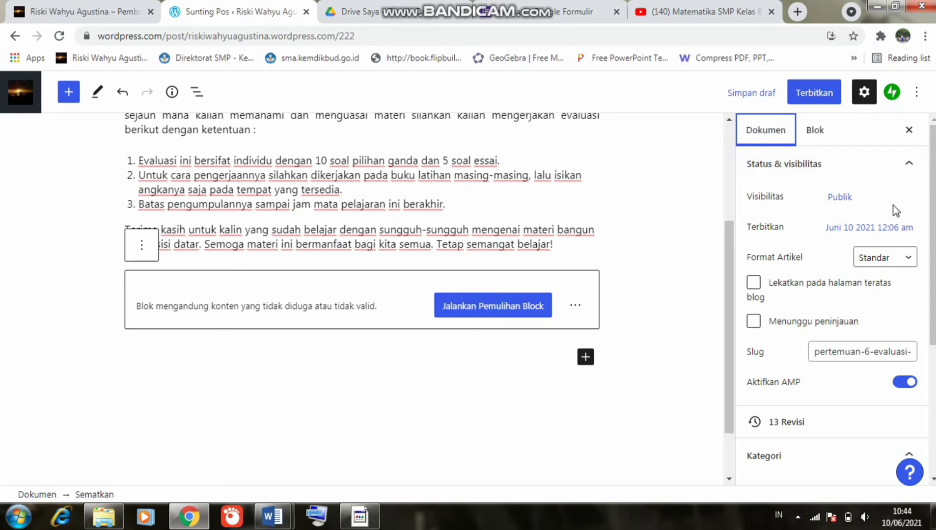
drag(931, 185, 926, 293)
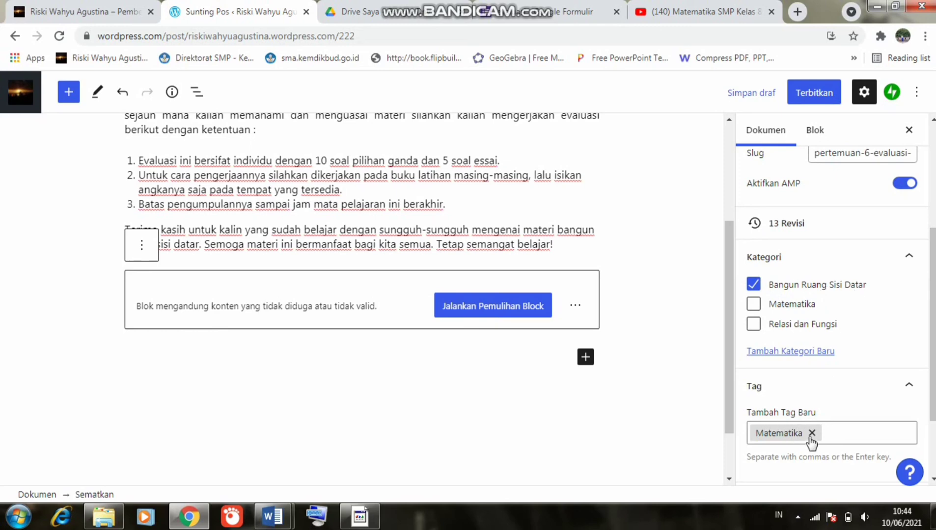
scroll(933, 344, down, 2)
scroll(933, 344, down, 2)
scroll(933, 343, up, 6)
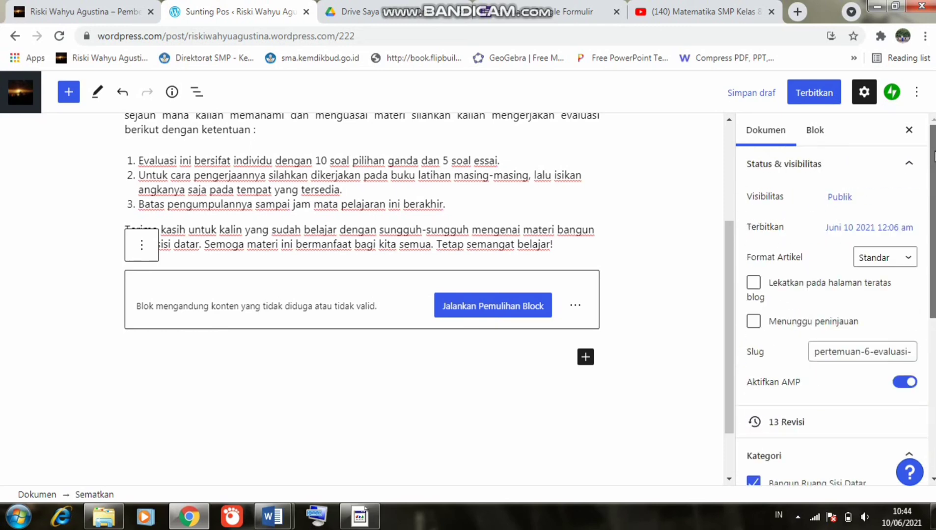
click(909, 137)
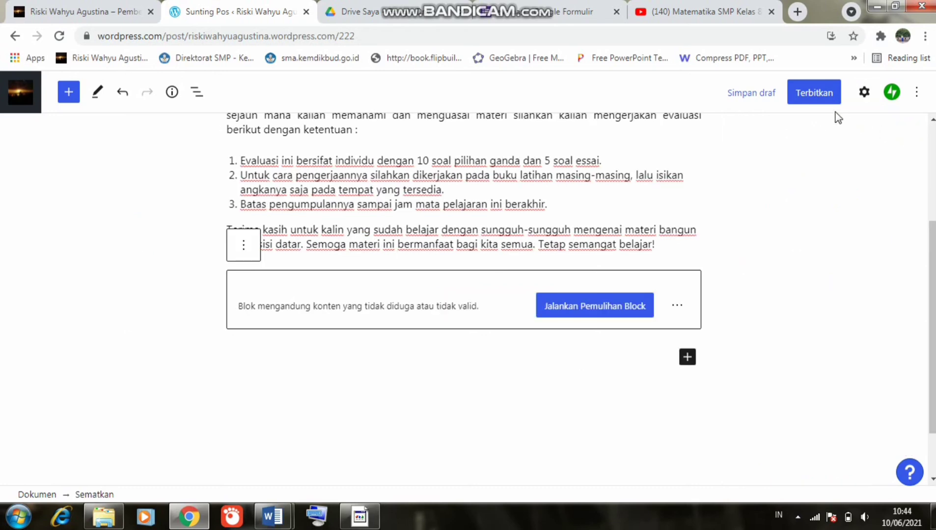
- Publish the Pertemuan 6 post with public visibility and reload the blog's home page
click(814, 94)
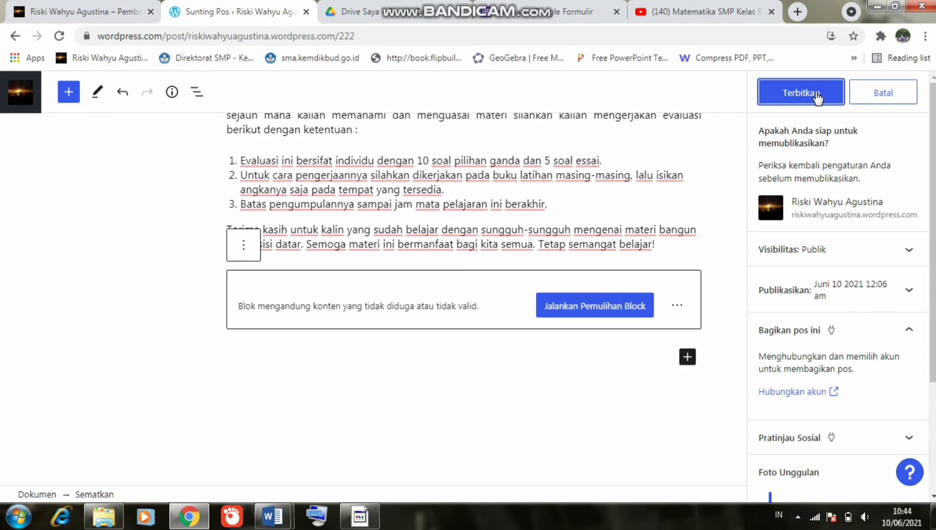
click(816, 95)
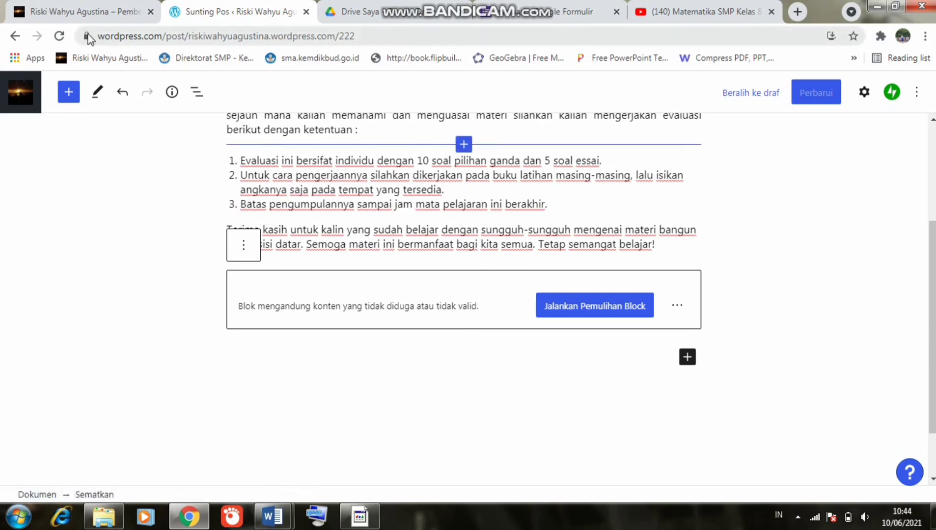
click(72, 19)
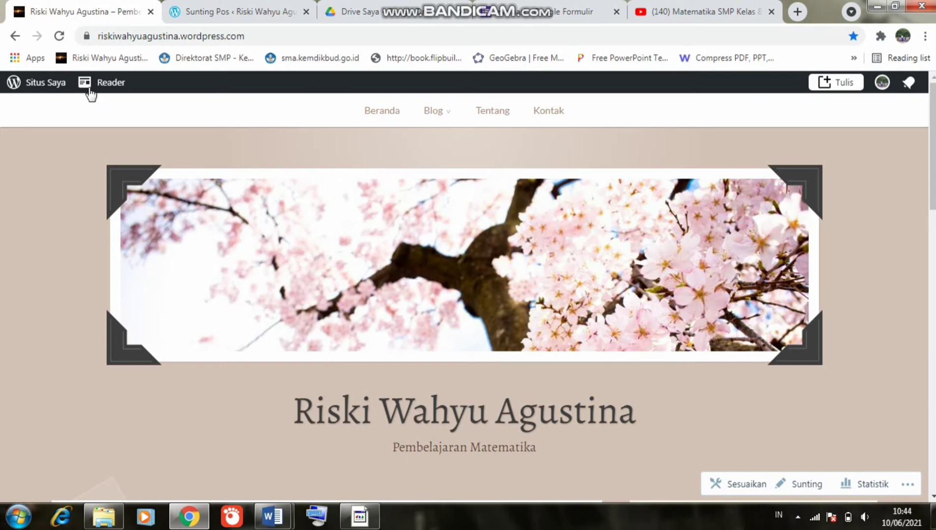
click(59, 36)
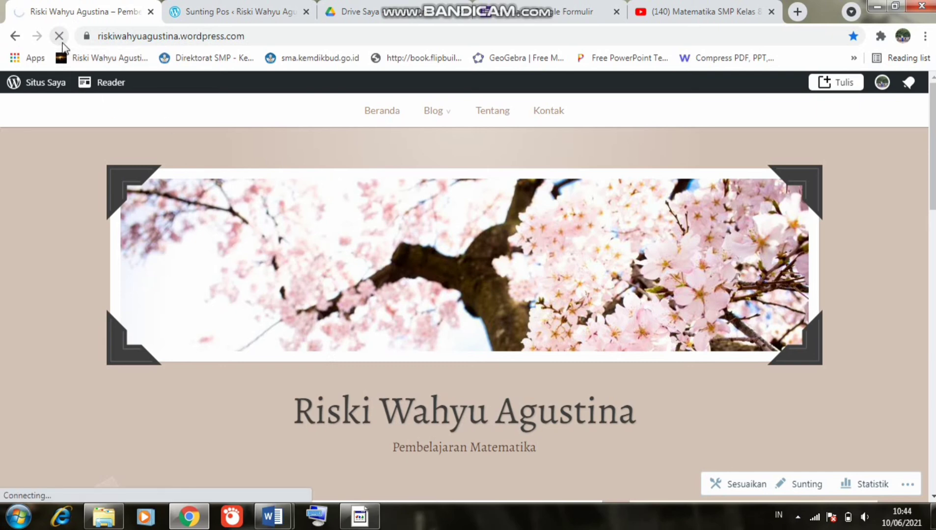